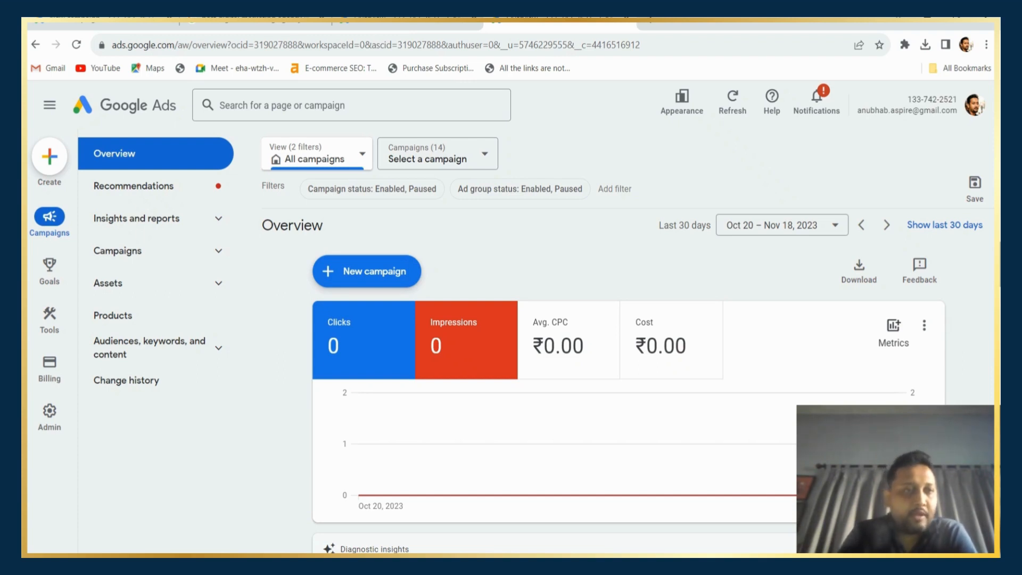
Start a new campaign with the Sales objective, keeping its conversion goals, and choose Search as the campaign type
{"action": "left_click", "coordinate": [51, 160]}
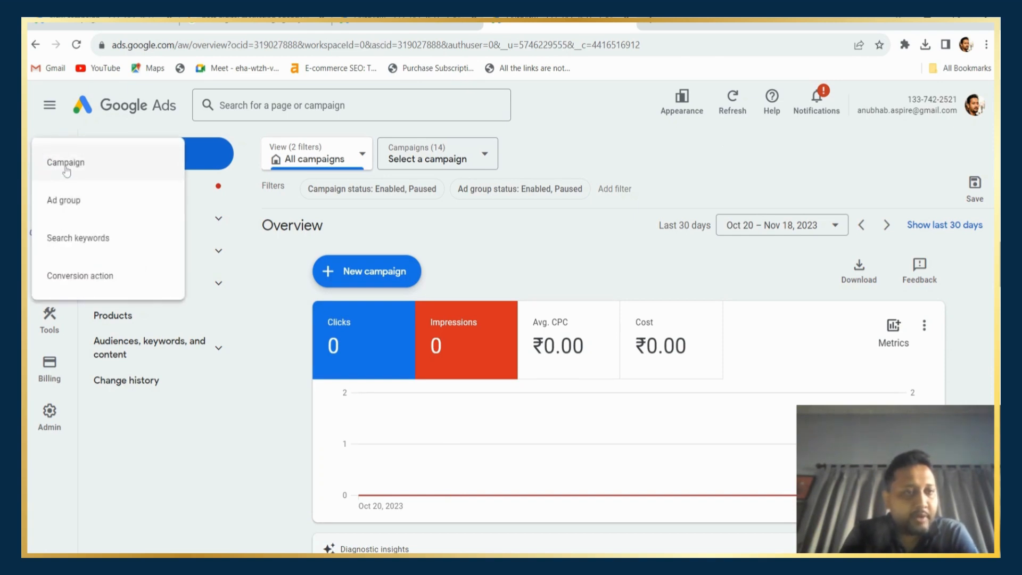
{"action": "left_click", "coordinate": [66, 171]}
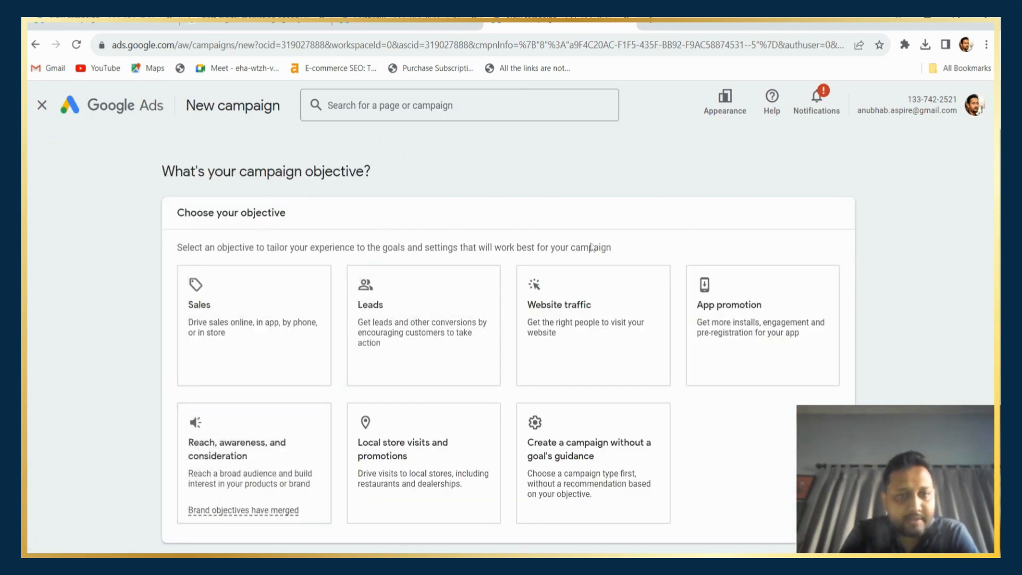
{"action": "scroll", "coordinate": [591, 248], "scroll_direction": "down", "scroll_amount": 2}
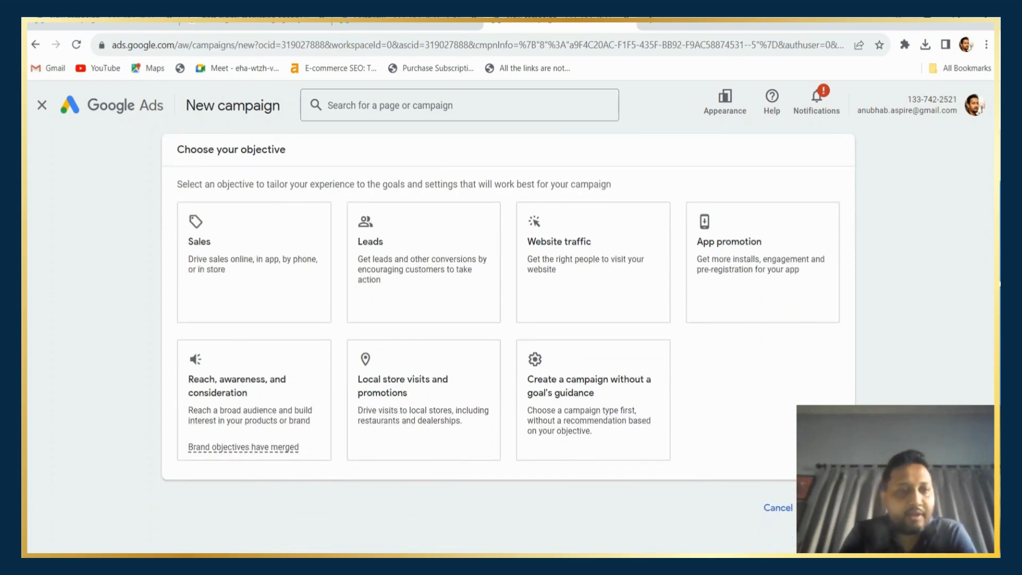
{"action": "left_click", "coordinate": [224, 250]}
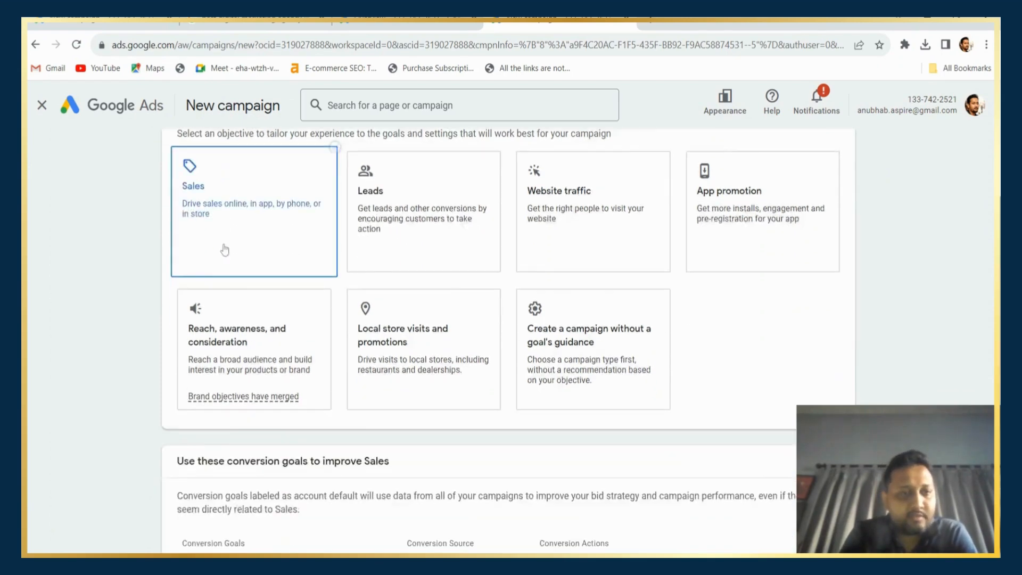
{"action": "scroll", "coordinate": [224, 250], "scroll_direction": "down", "scroll_amount": 3}
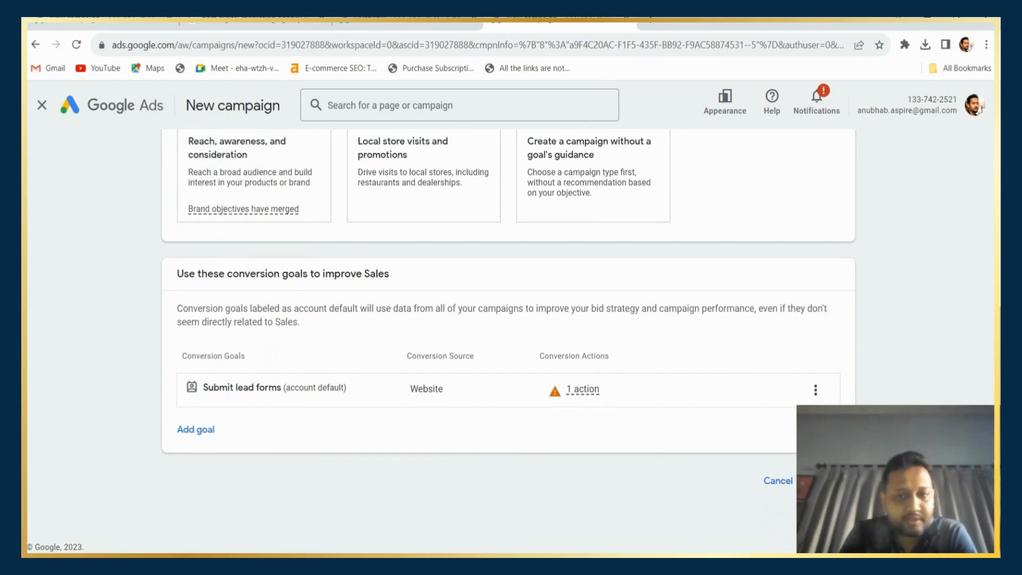
{"action": "left_click", "coordinate": [826, 481]}
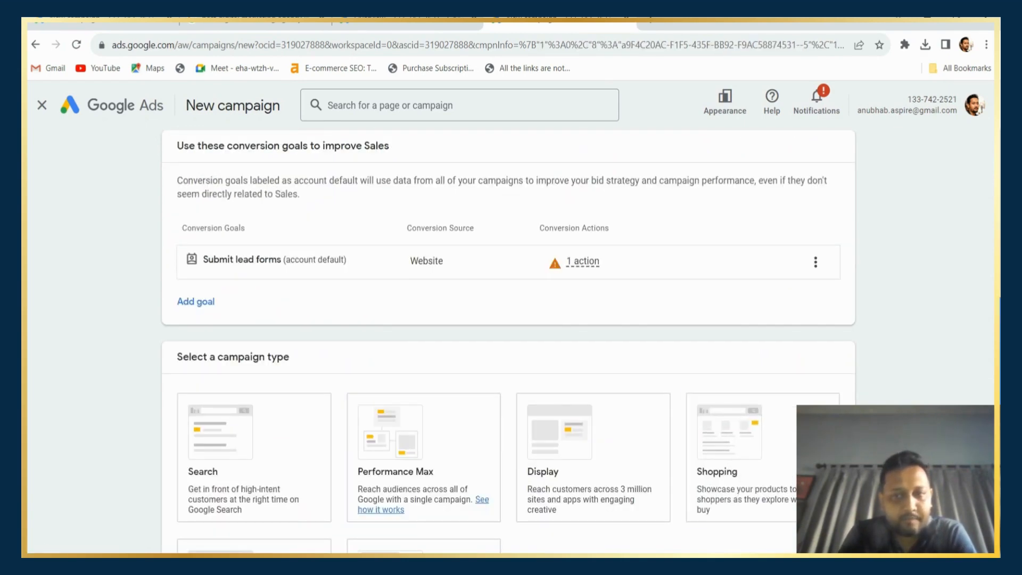
{"action": "scroll", "coordinate": [508, 341], "scroll_direction": "down", "scroll_amount": 3}
{"action": "left_click", "coordinate": [243, 234]}
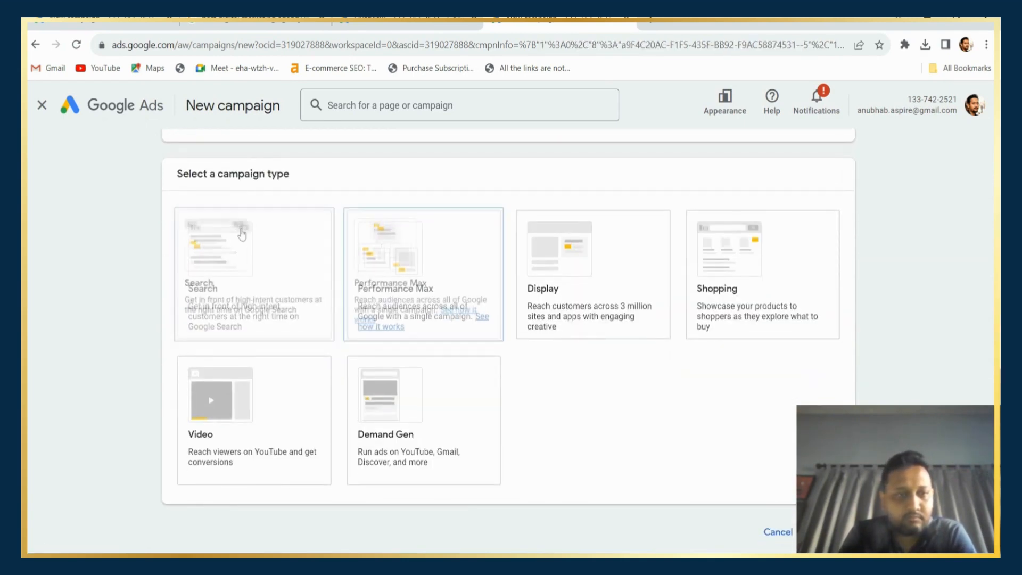
{"action": "scroll", "coordinate": [243, 235], "scroll_direction": "down", "scroll_amount": 8}
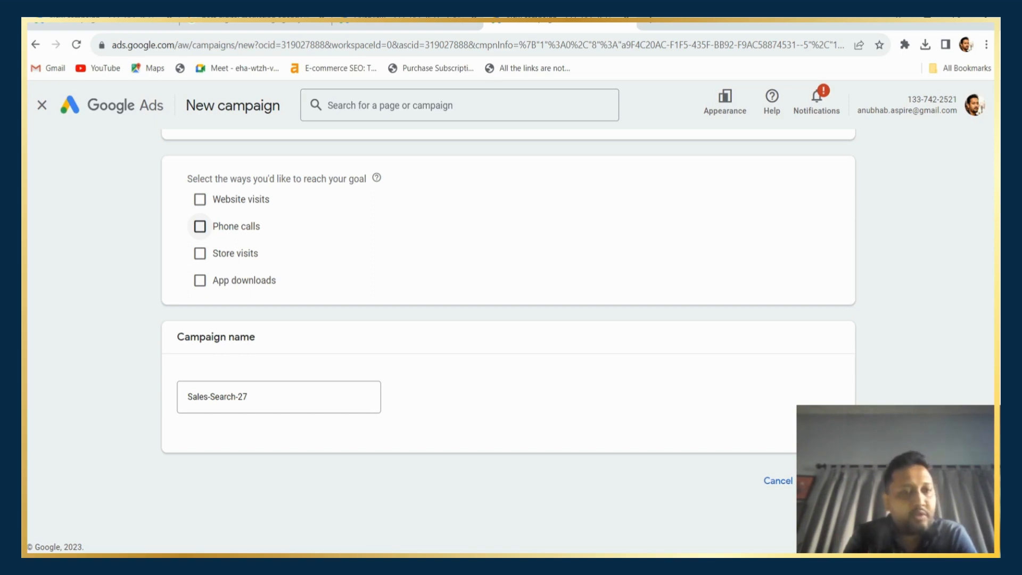
{"action": "left_click", "coordinate": [200, 199]}
{"action": "left_click", "coordinate": [266, 244]}
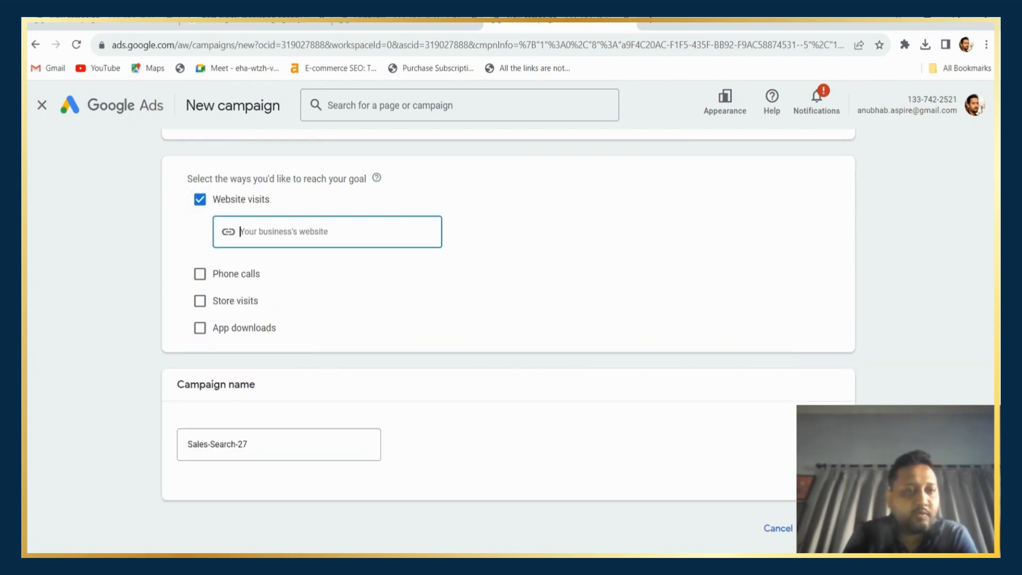
{"action": "type", "text": "http"}
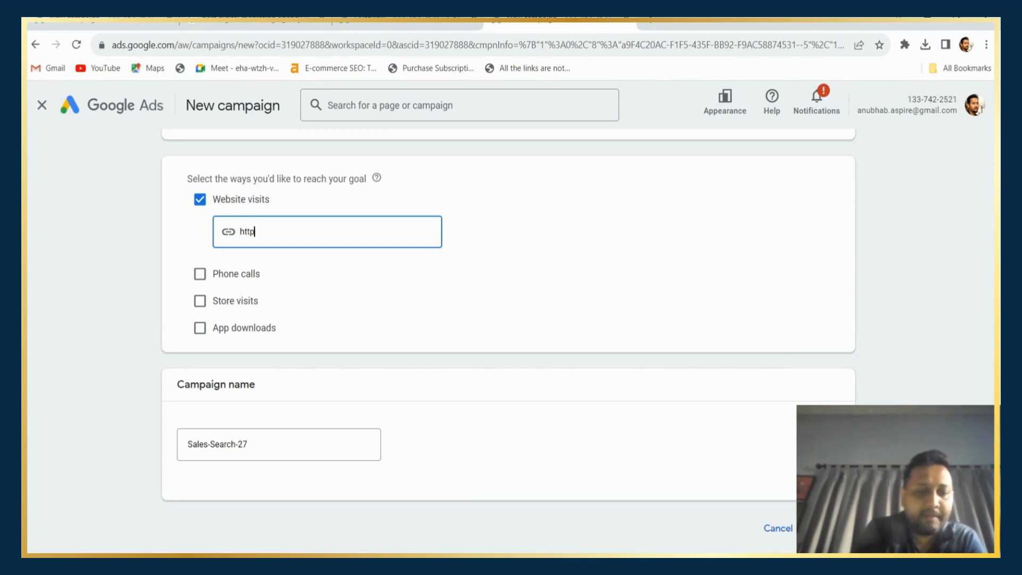
{"action": "type", "text": "s://w"}
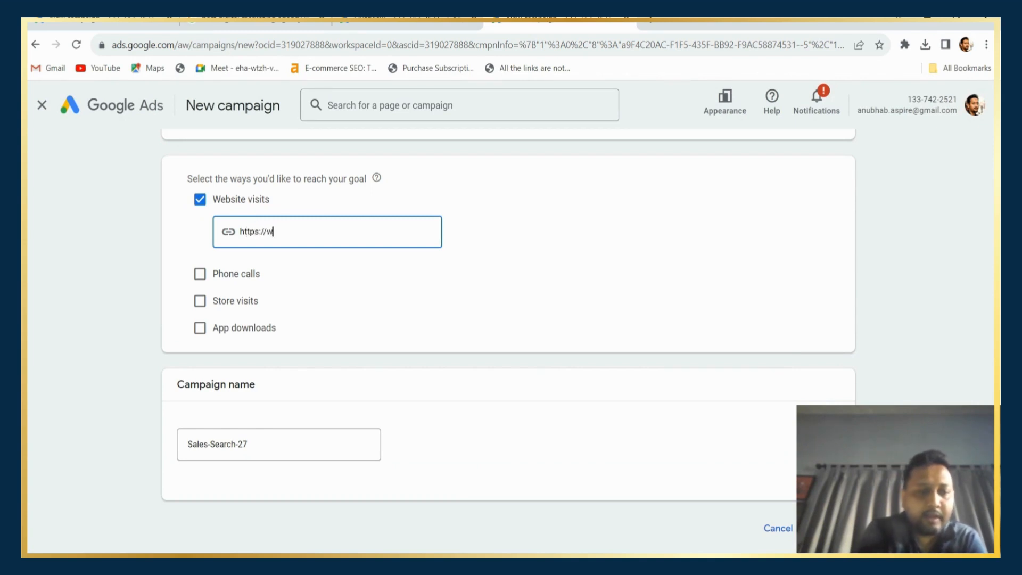
{"action": "type", "text": "ww.y"}
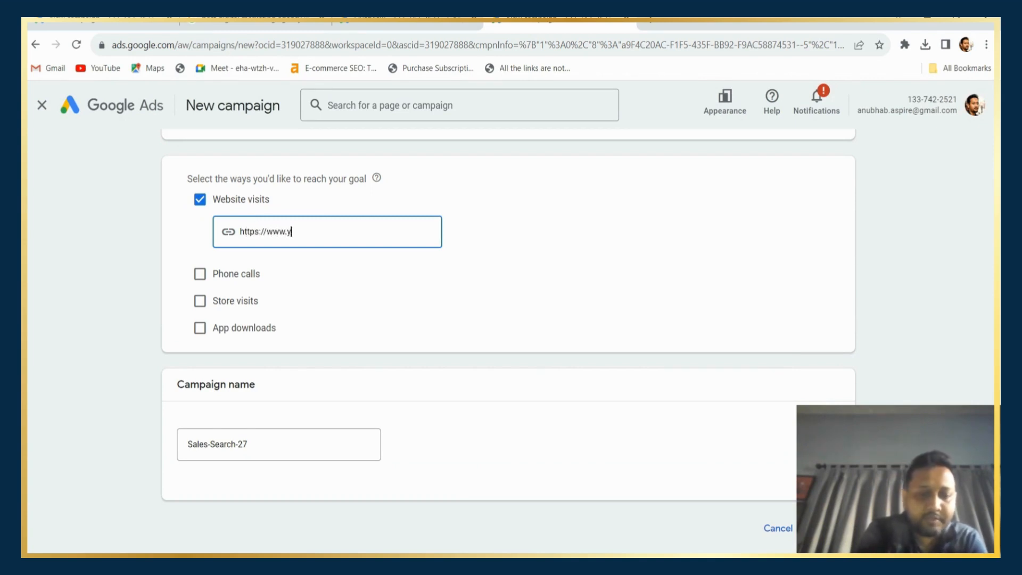
{"action": "type", "text": "oug"}
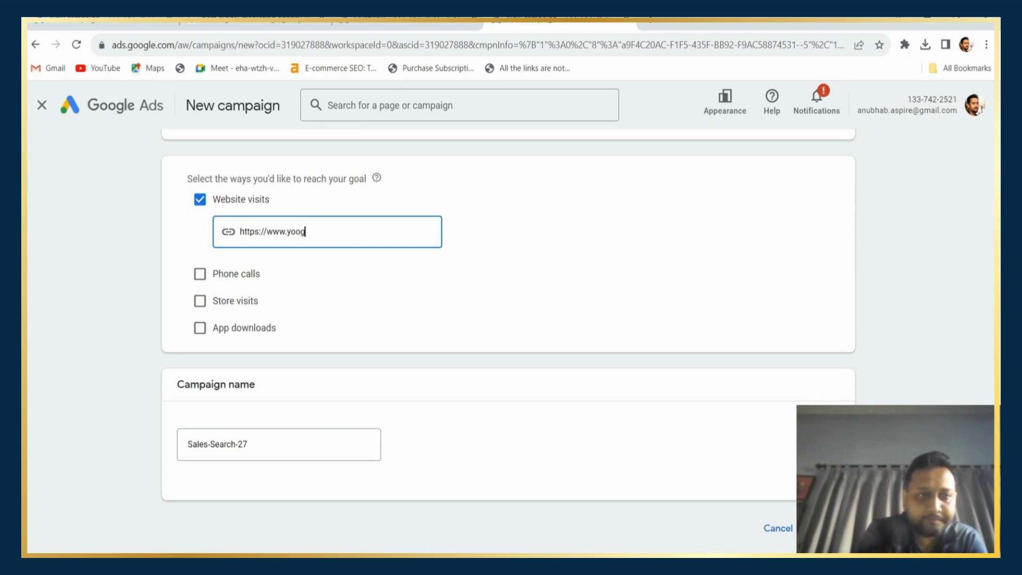
{"action": "key", "text": "BackSpace"}
{"action": "key", "text": "BackSpace"}
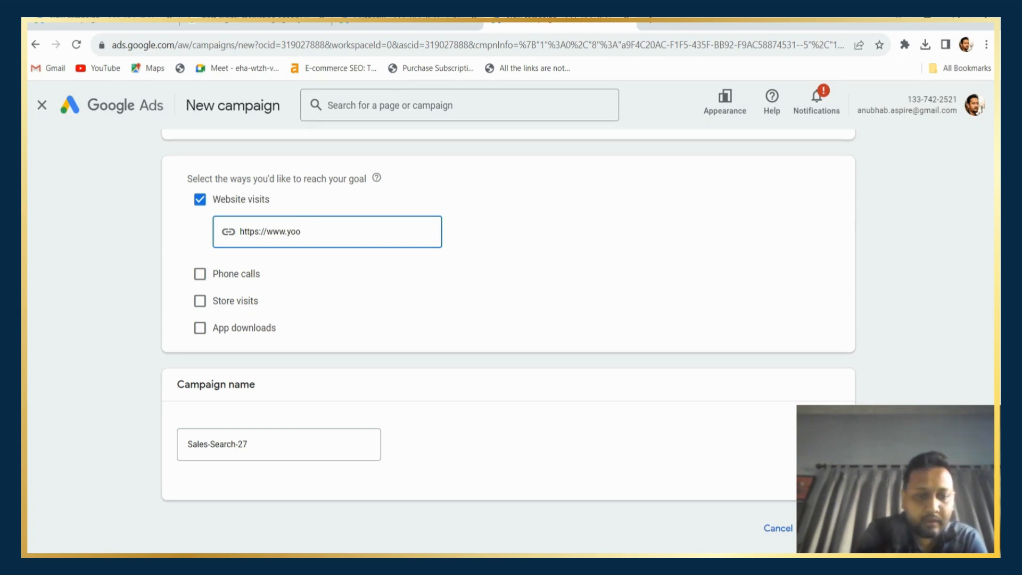
{"action": "type", "text": "odigi.c"}
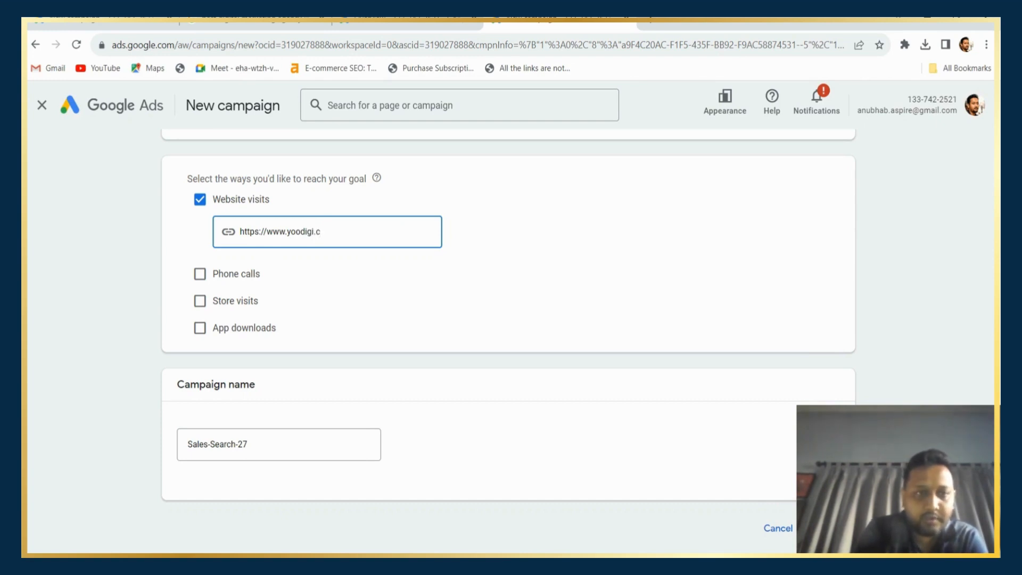
{"action": "type", "text": "om"}
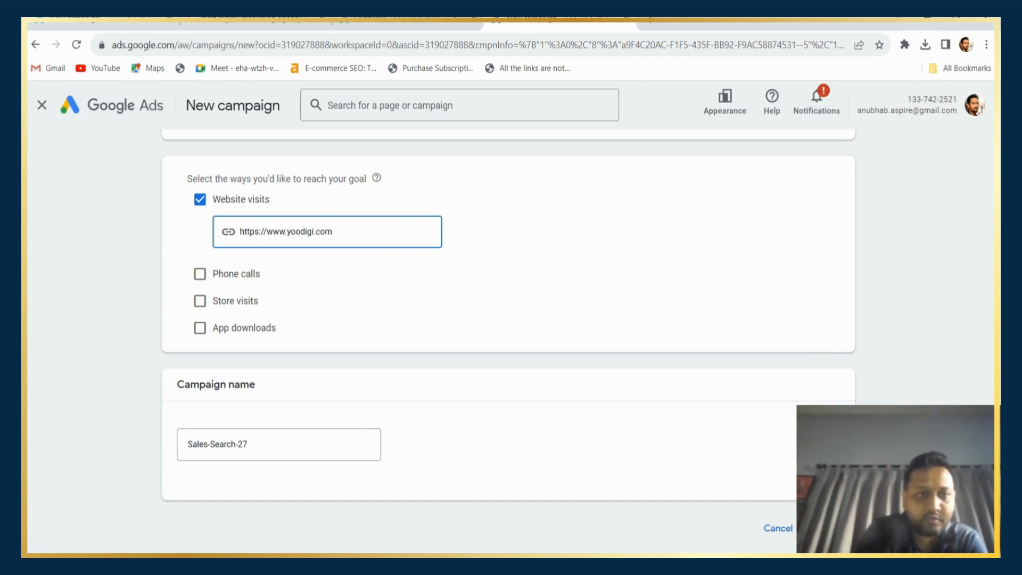
{"action": "left_click", "coordinate": [364, 273]}
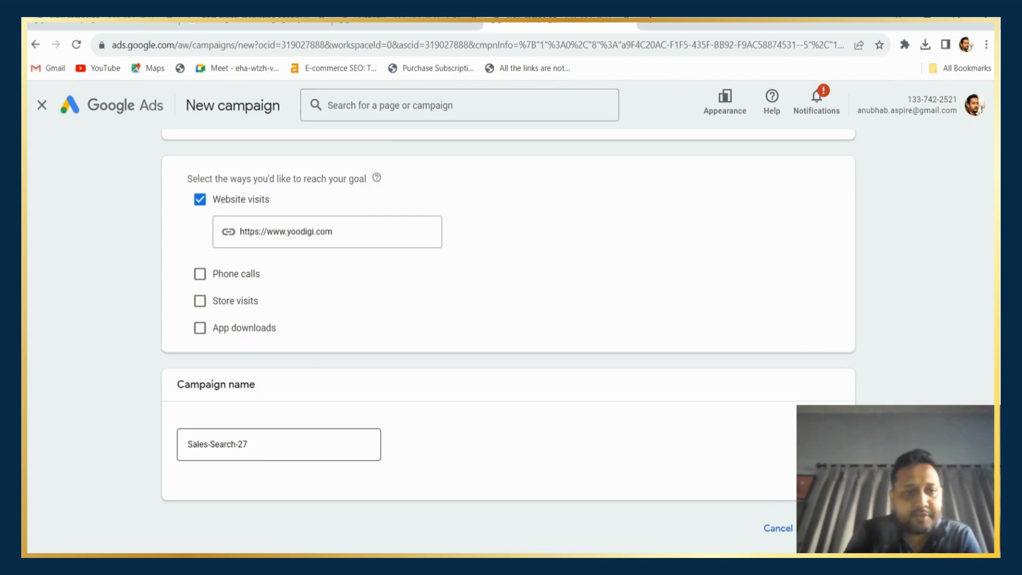
Name the campaign Sales-Search-19/11/23-Yoodigi and continue to the bidding settings
{"action": "left_click", "coordinate": [265, 457]}
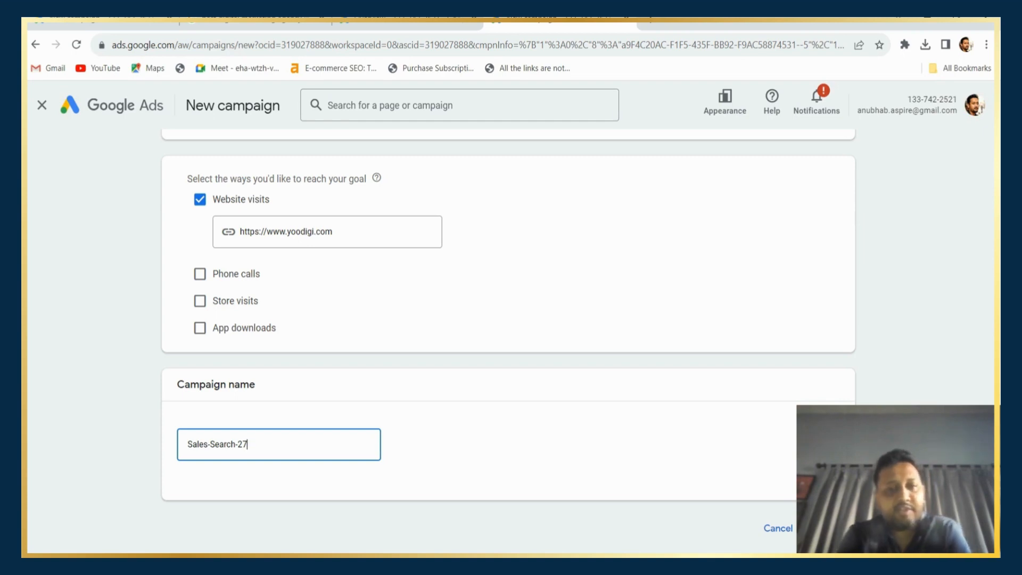
{"action": "key", "text": "BackSpace"}
{"action": "key", "text": "BackSpace"}
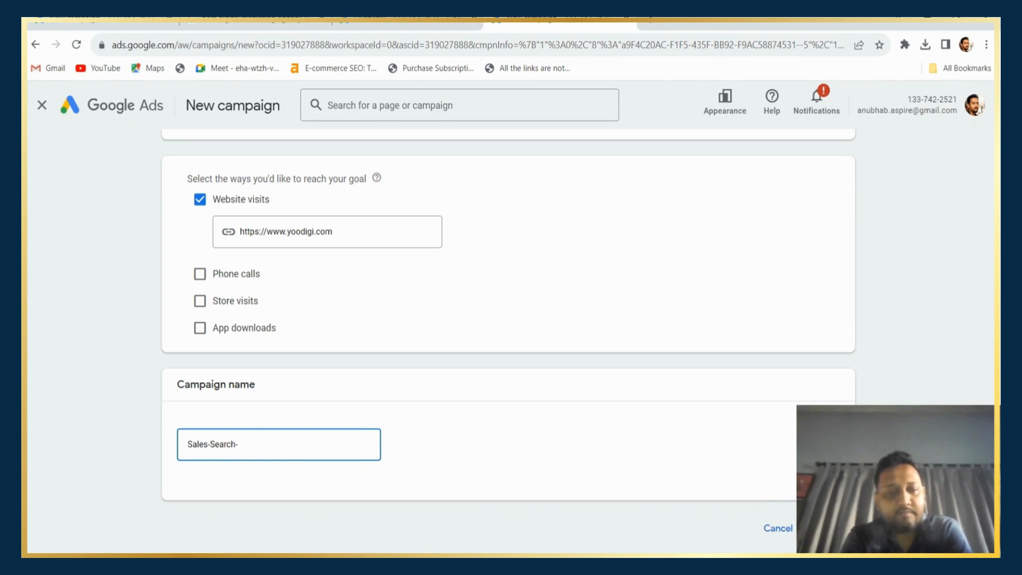
{"action": "type", "text": "17"}
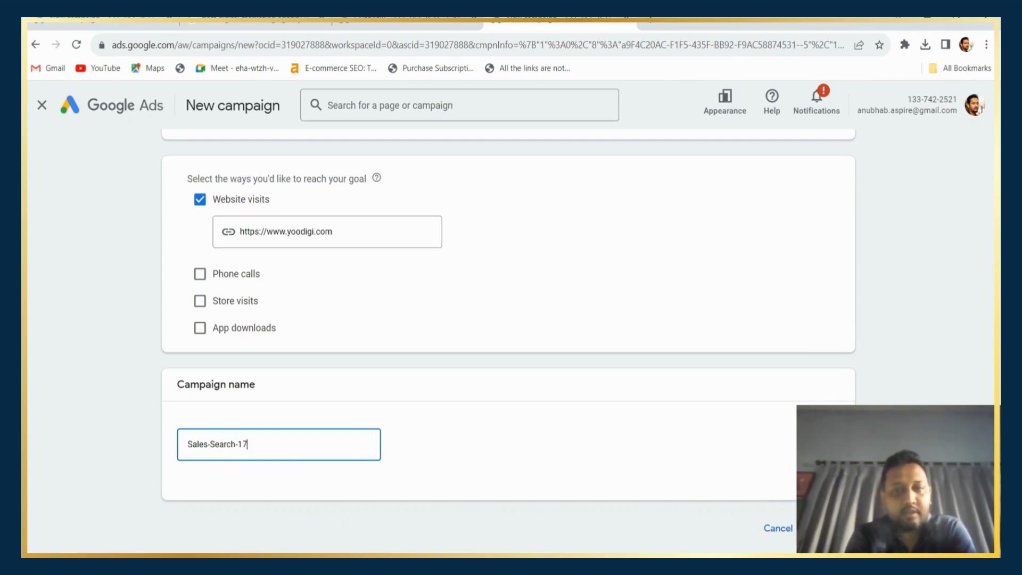
{"action": "key", "text": "BackSpace"}
{"action": "type", "text": "9"}
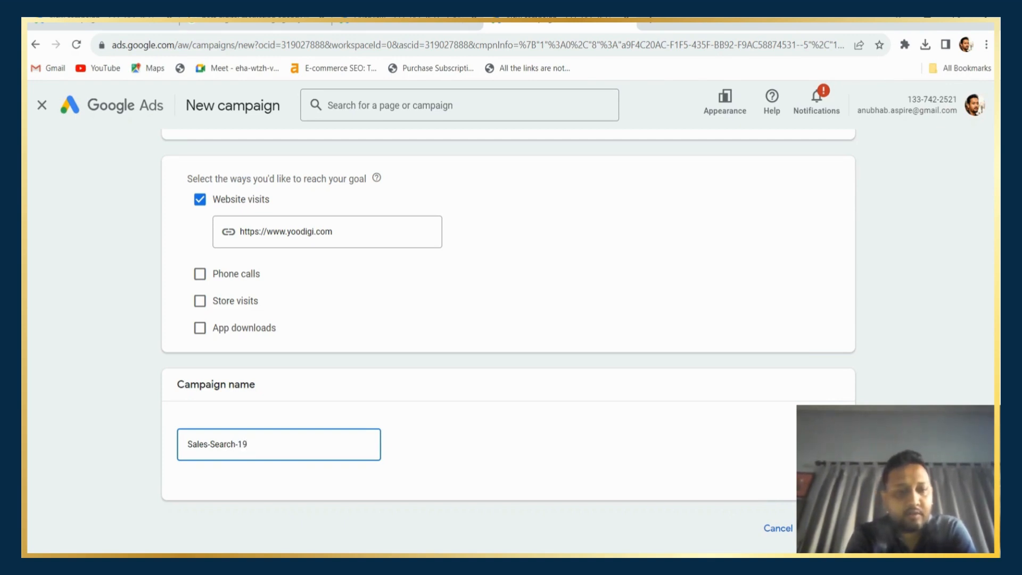
{"action": "type", "text": "/11"}
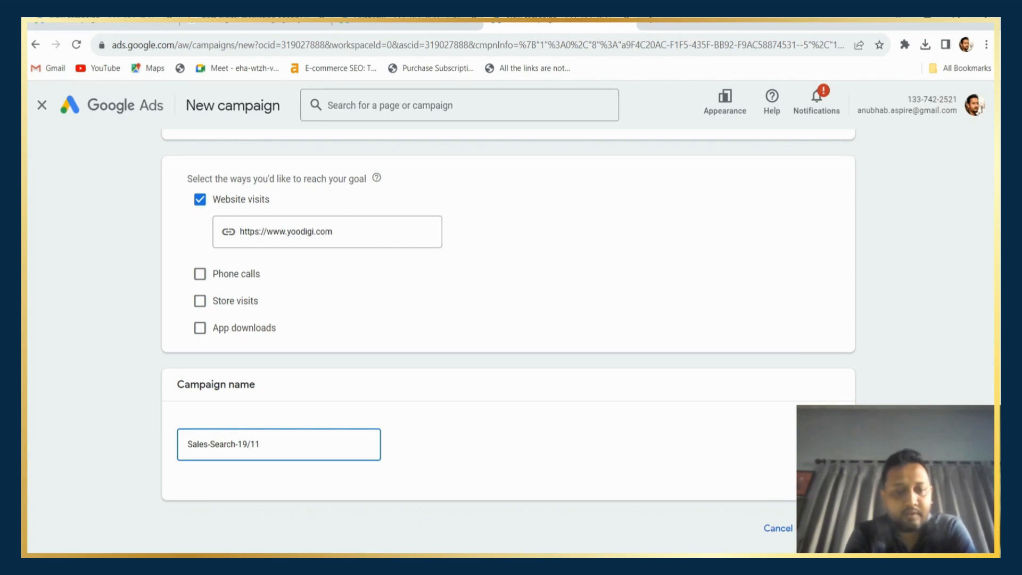
{"action": "type", "text": "/2"}
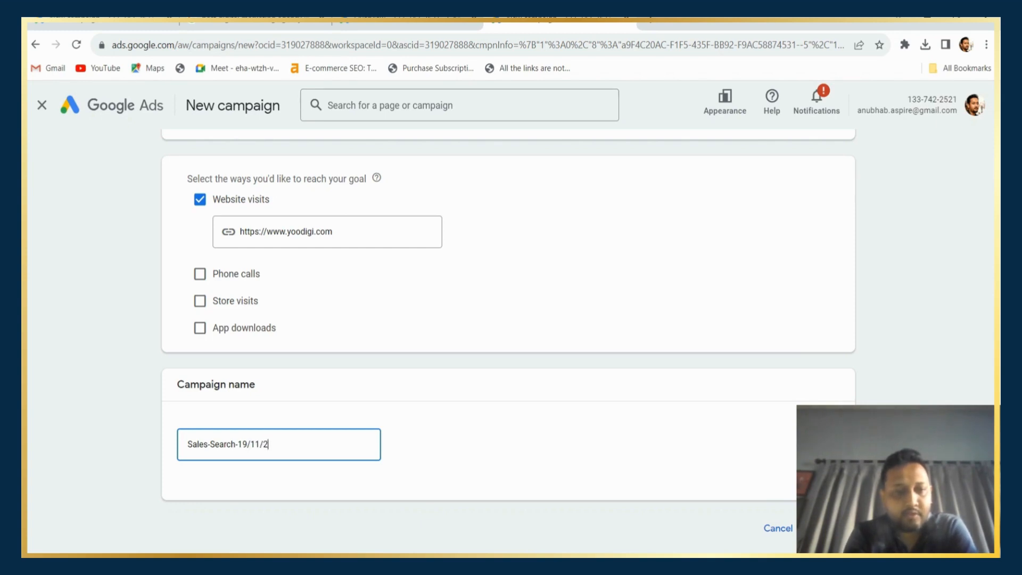
{"action": "type", "text": "3"}
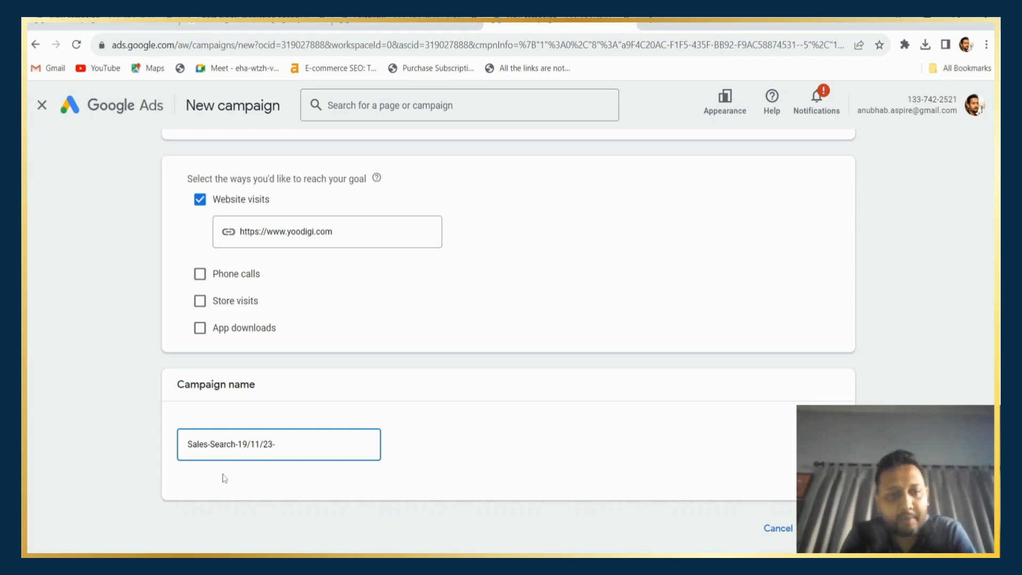
{"action": "type", "text": "-"}
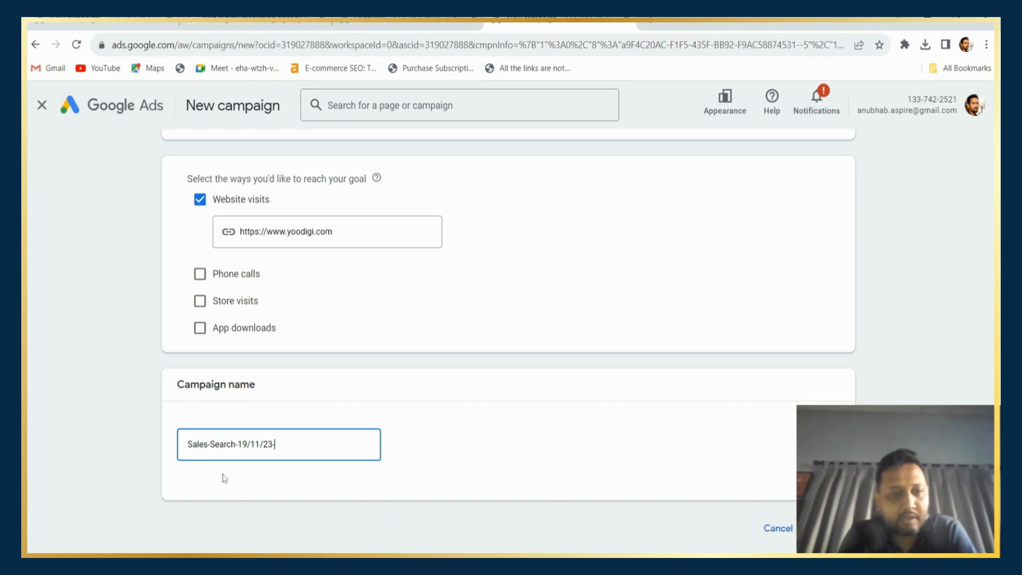
{"action": "type", "text": "Yoodigi"}
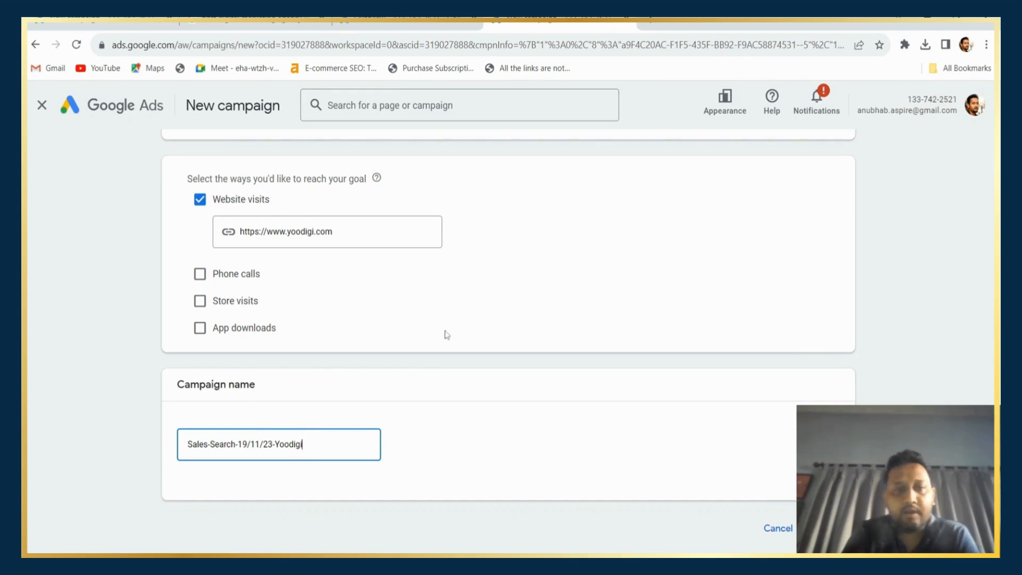
{"action": "left_click", "coordinate": [828, 528]}
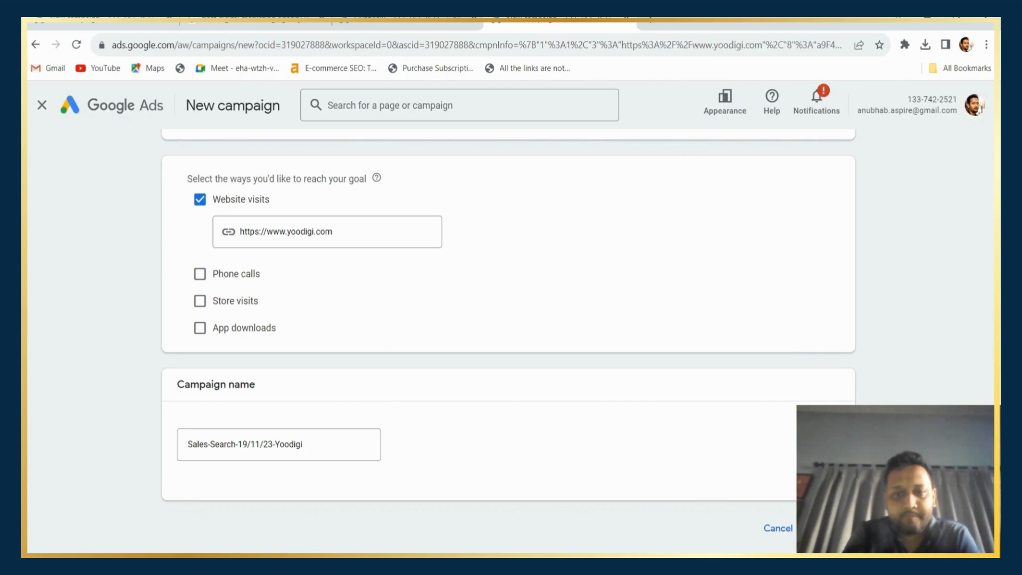
{"action": "left_click", "coordinate": [691, 462]}
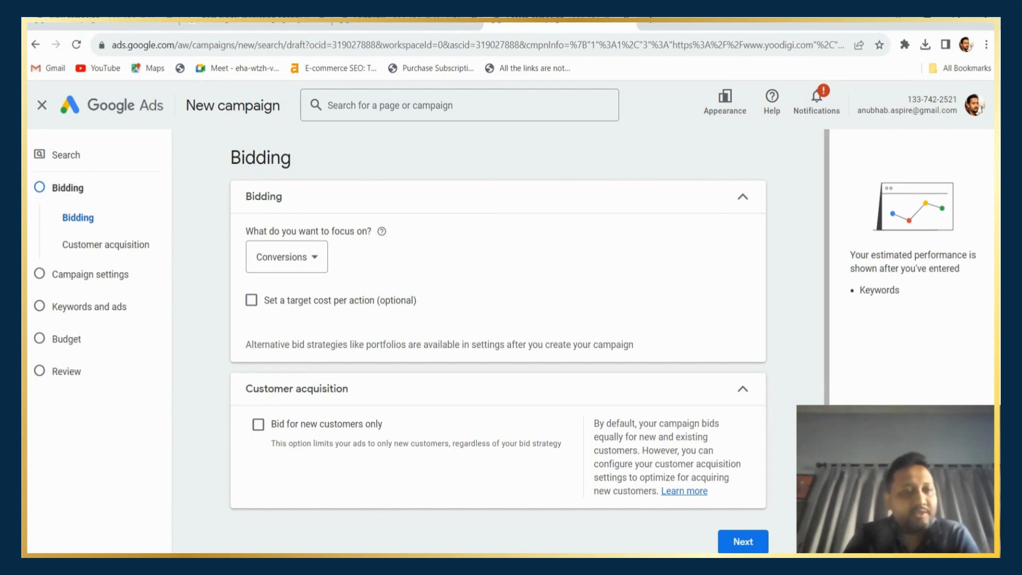
Select Conversions as the bidding focus, leave the target cost per action off, and continue to the campaign settings
{"action": "left_click", "coordinate": [313, 261]}
{"action": "mouse_move", "coordinate": [299, 330]}
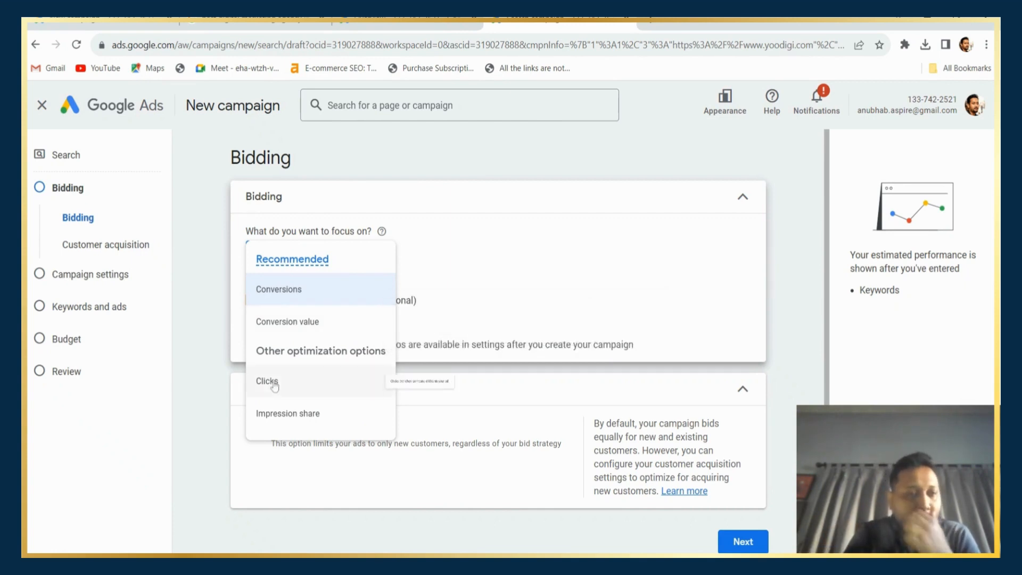
{"action": "mouse_move", "coordinate": [273, 384]}
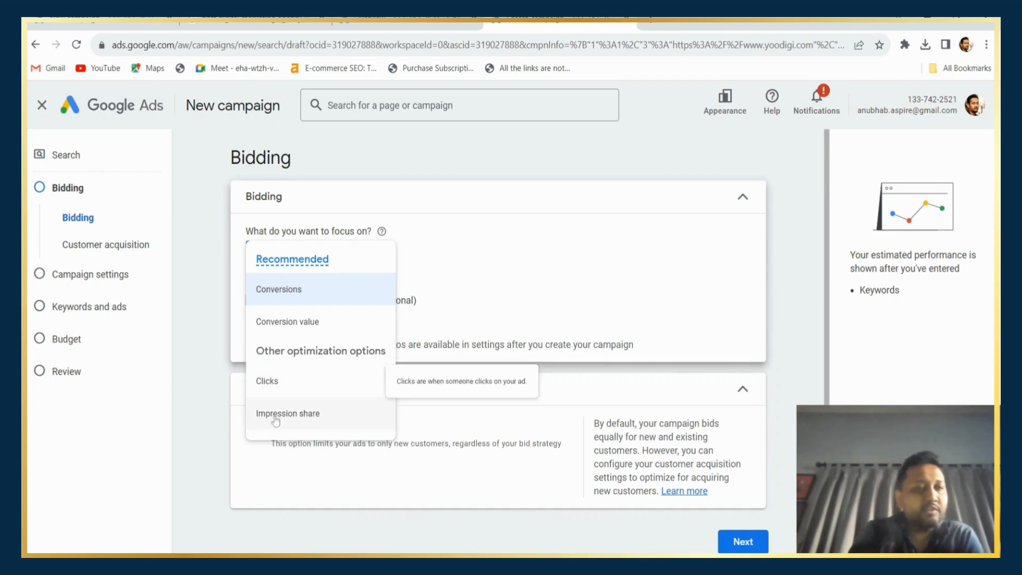
{"action": "mouse_move", "coordinate": [277, 416]}
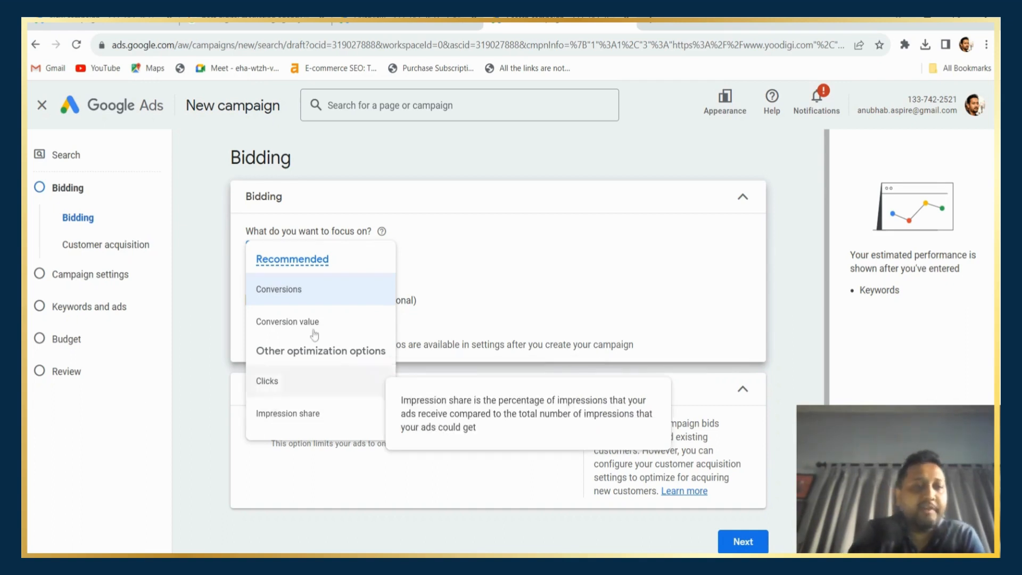
{"action": "left_click", "coordinate": [318, 290]}
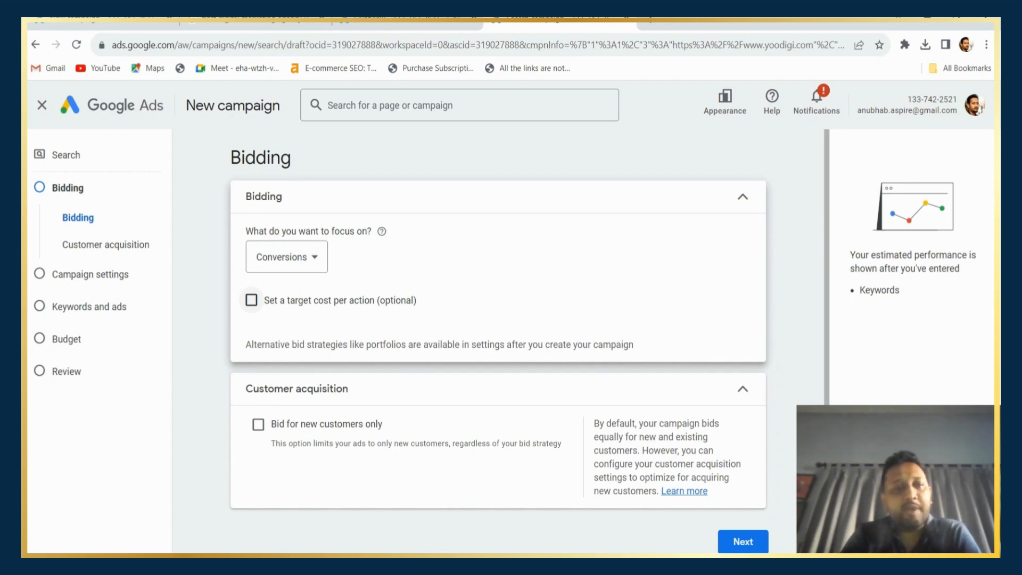
{"action": "left_click", "coordinate": [350, 308]}
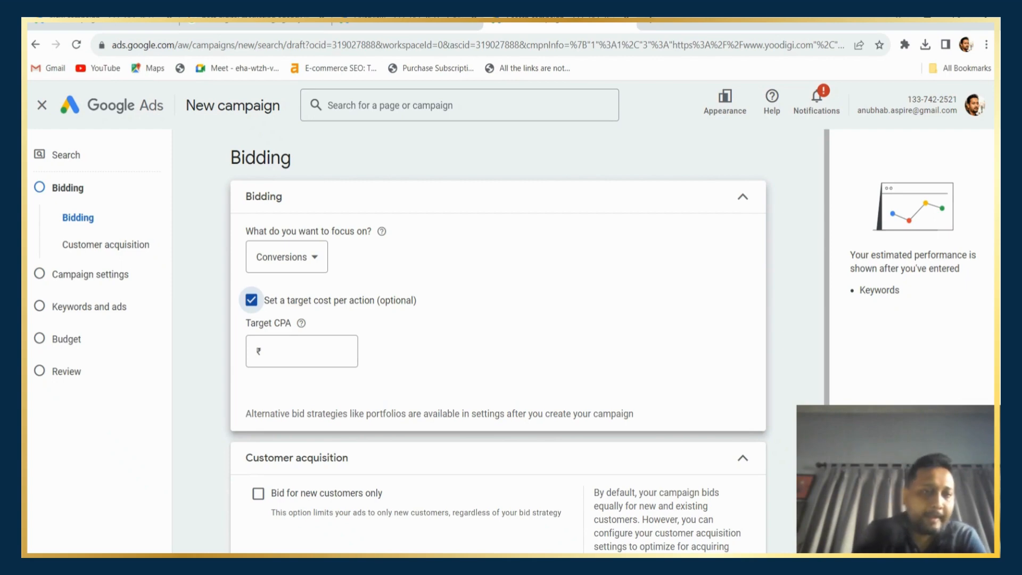
{"action": "left_click", "coordinate": [253, 301]}
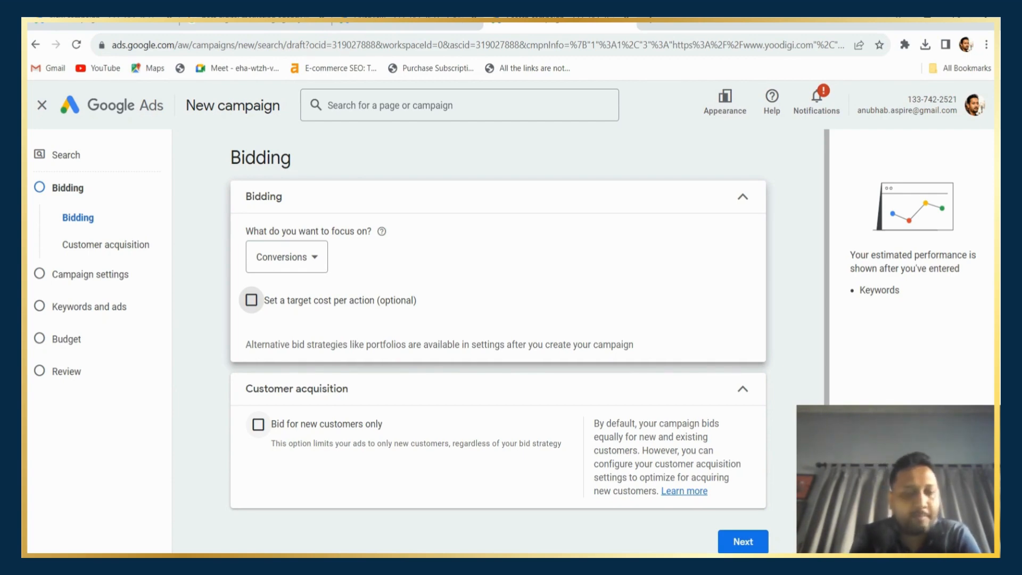
{"action": "left_click", "coordinate": [745, 548]}
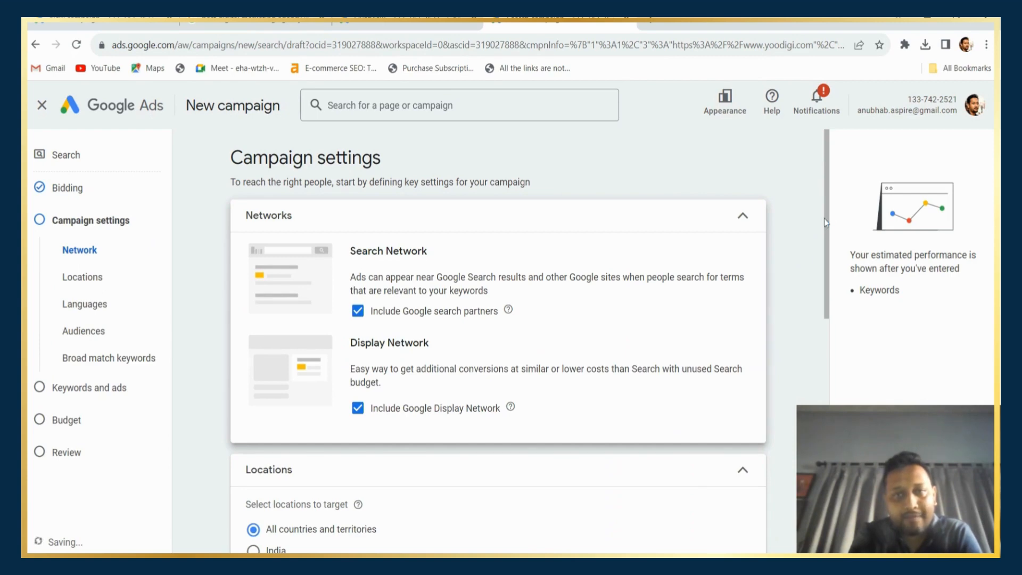
Exclude the Google Display Network from the campaign and set location targeting to enter another location
{"action": "left_click_drag", "start_coordinate": [828, 220], "coordinate": [830, 253]}
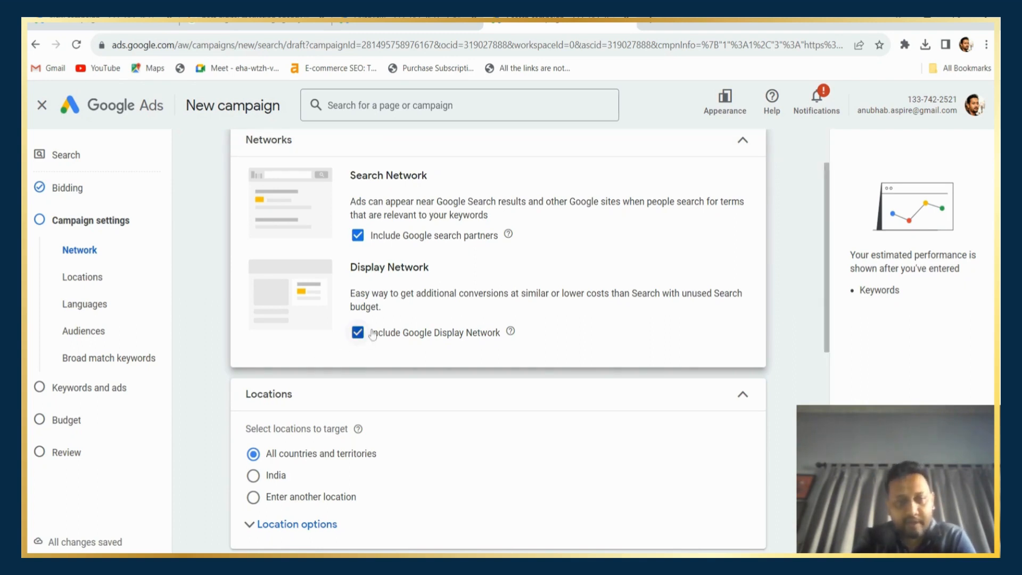
{"action": "left_click", "coordinate": [355, 339]}
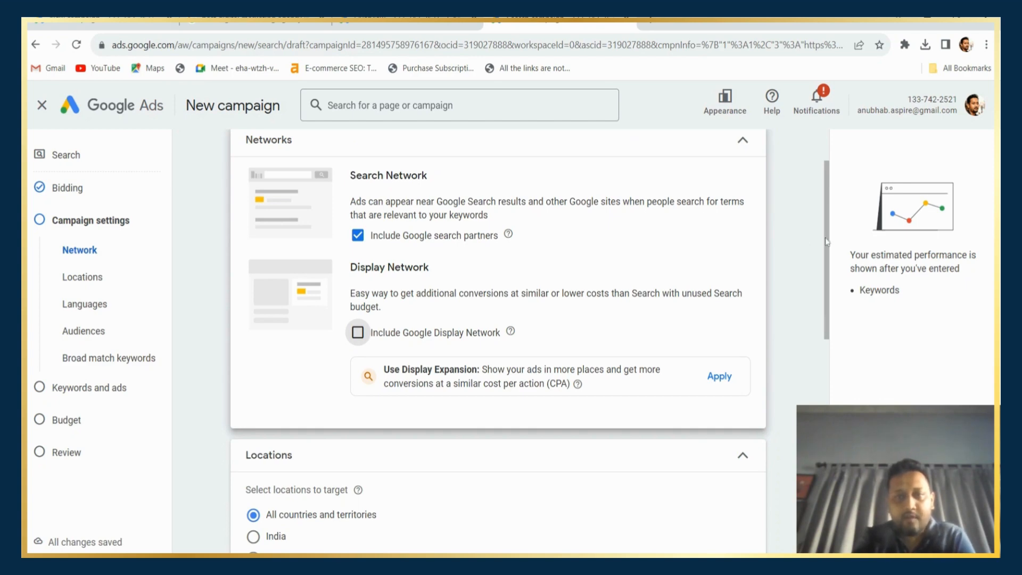
{"action": "scroll", "coordinate": [828, 254], "scroll_direction": "down", "scroll_amount": 1}
{"action": "left_click_drag", "start_coordinate": [828, 255], "coordinate": [828, 375]}
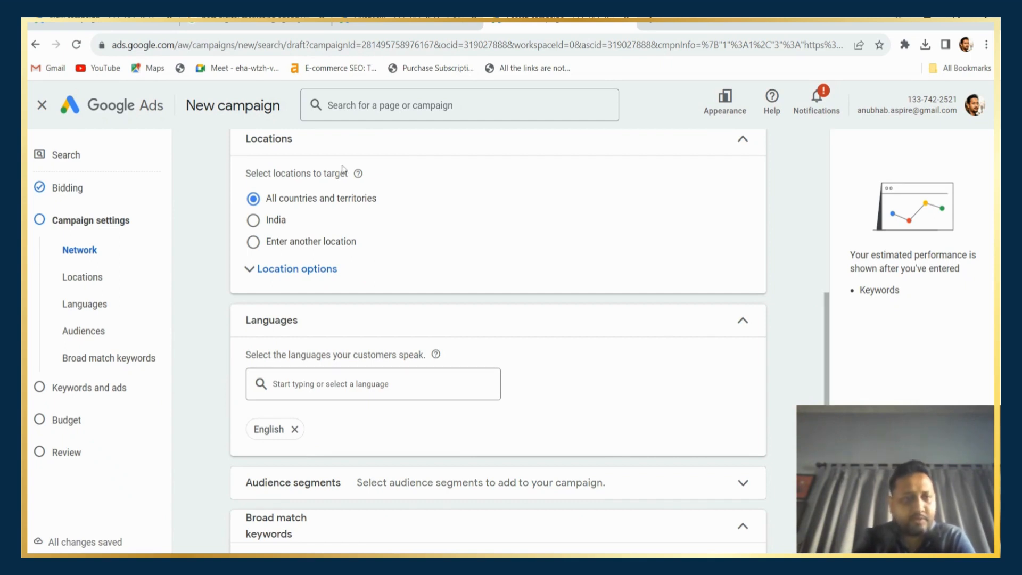
{"action": "left_click", "coordinate": [308, 243]}
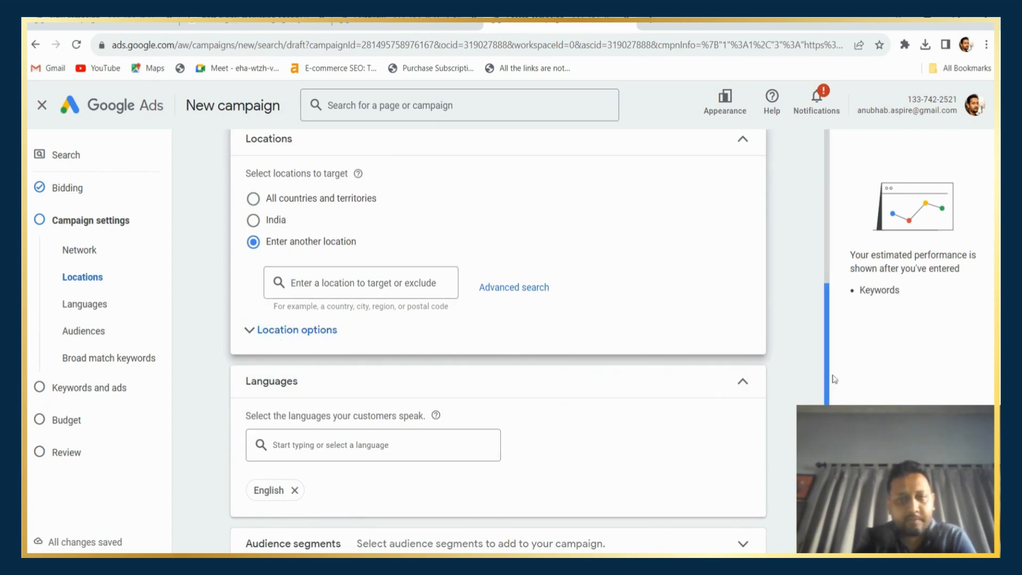
Search the audience segments for real estate and add the in-market Real Estate segment to the campaign
{"action": "scroll", "coordinate": [829, 379], "scroll_direction": "down", "scroll_amount": 4}
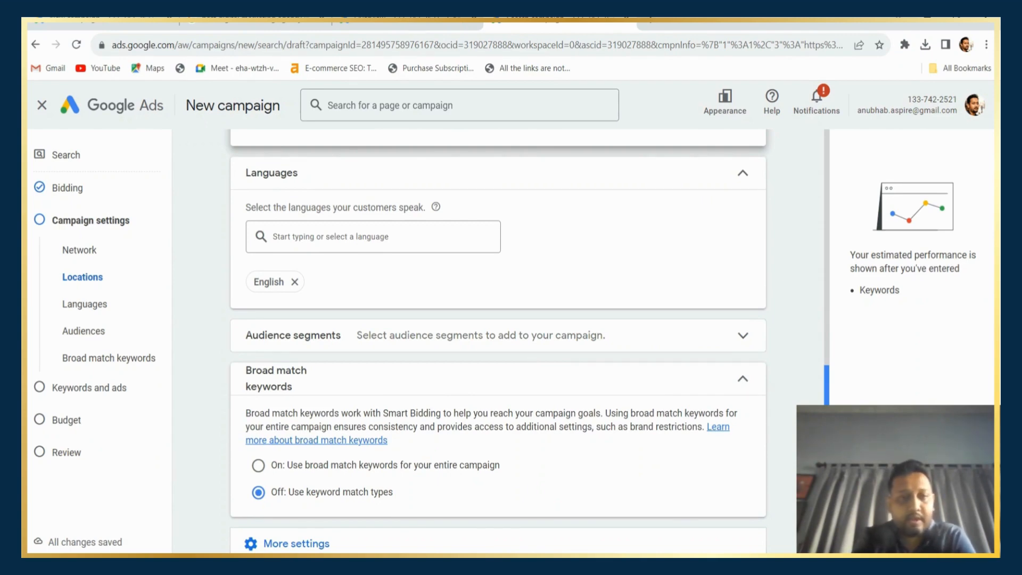
{"action": "left_click", "coordinate": [698, 335]}
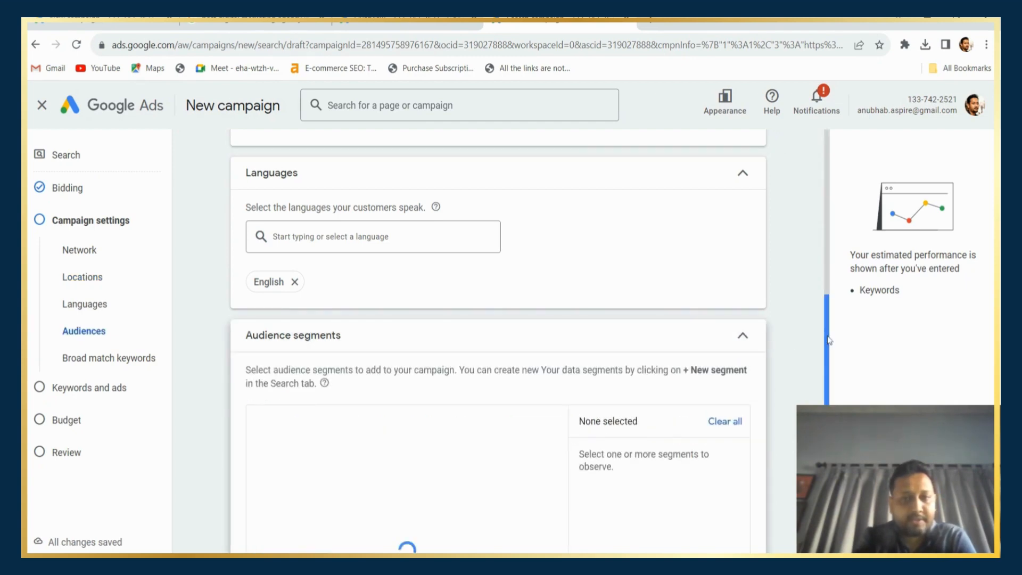
{"action": "left_click_drag", "start_coordinate": [829, 340], "coordinate": [820, 388]}
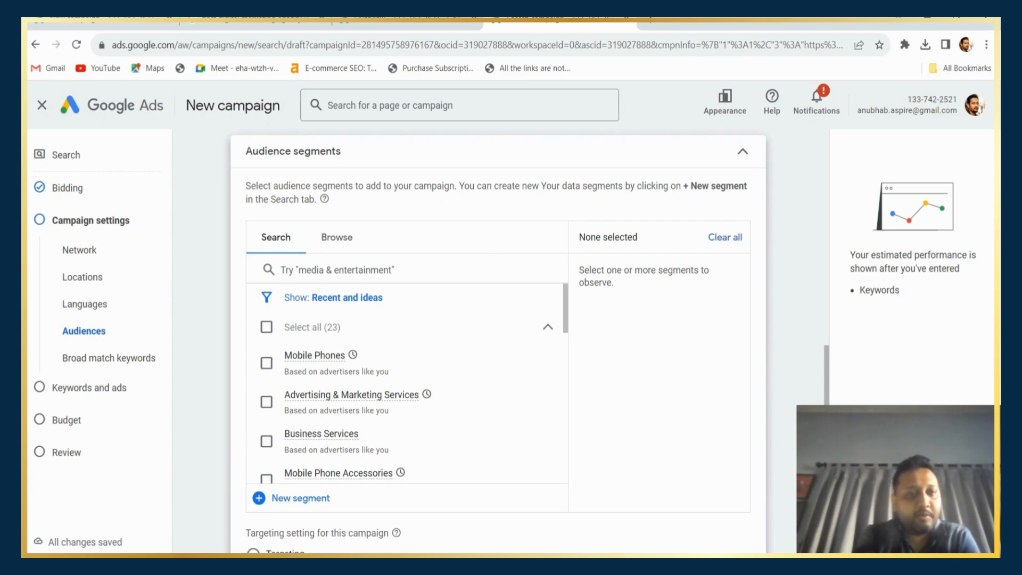
{"action": "left_click", "coordinate": [336, 269]}
{"action": "type", "text": "r"}
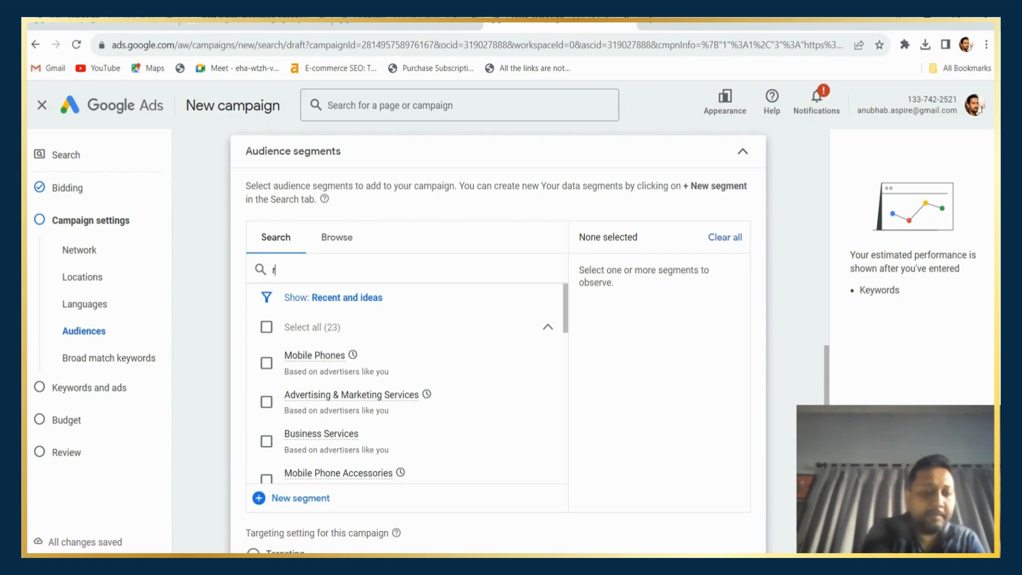
{"action": "type", "text": "eal estate"}
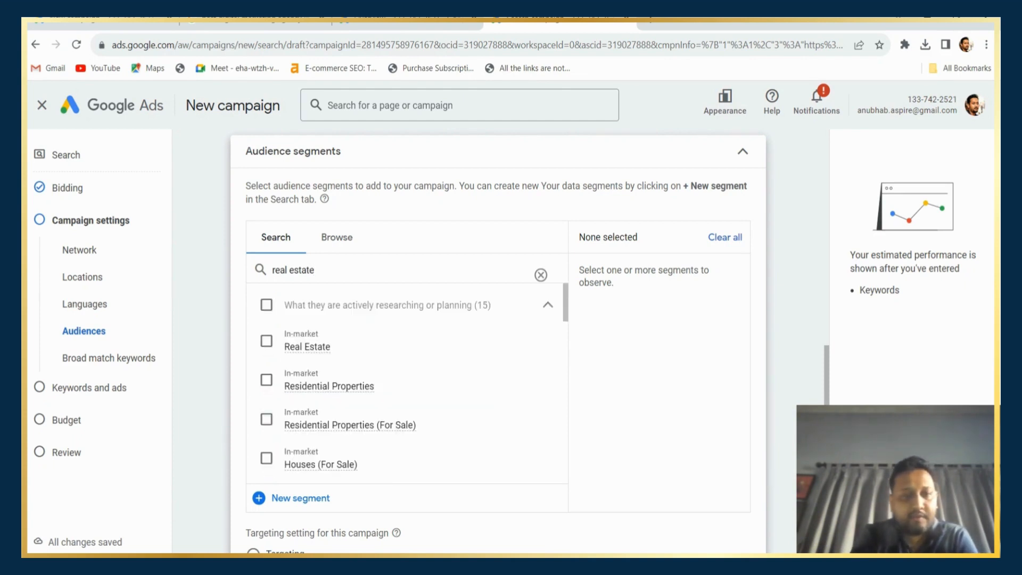
{"action": "left_click", "coordinate": [267, 341]}
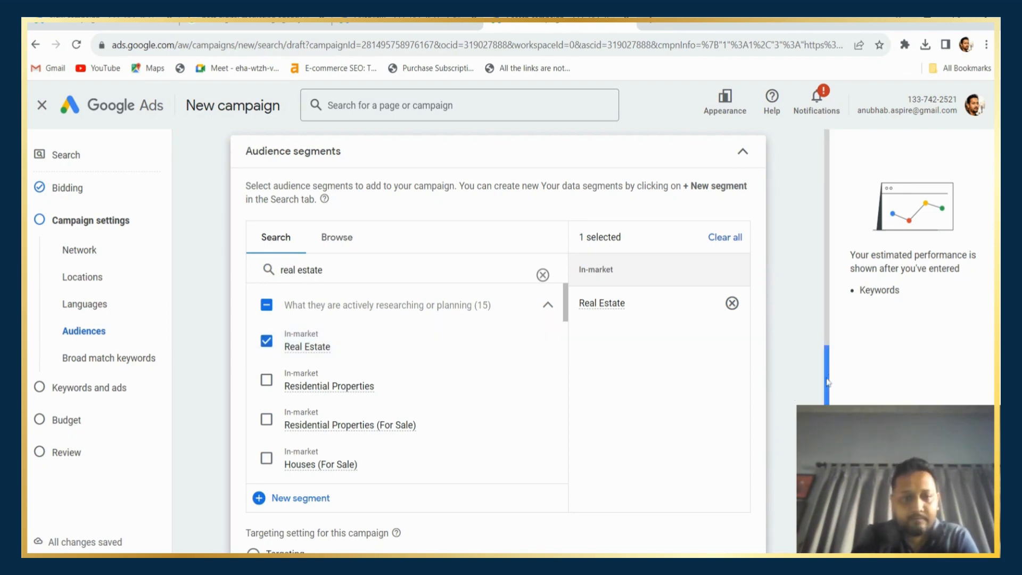
Expand the additional campaign settings, keep Observation targeting and keyword match types, and continue to keywords and ads
{"action": "scroll", "coordinate": [828, 383], "scroll_direction": "down", "scroll_amount": 5}
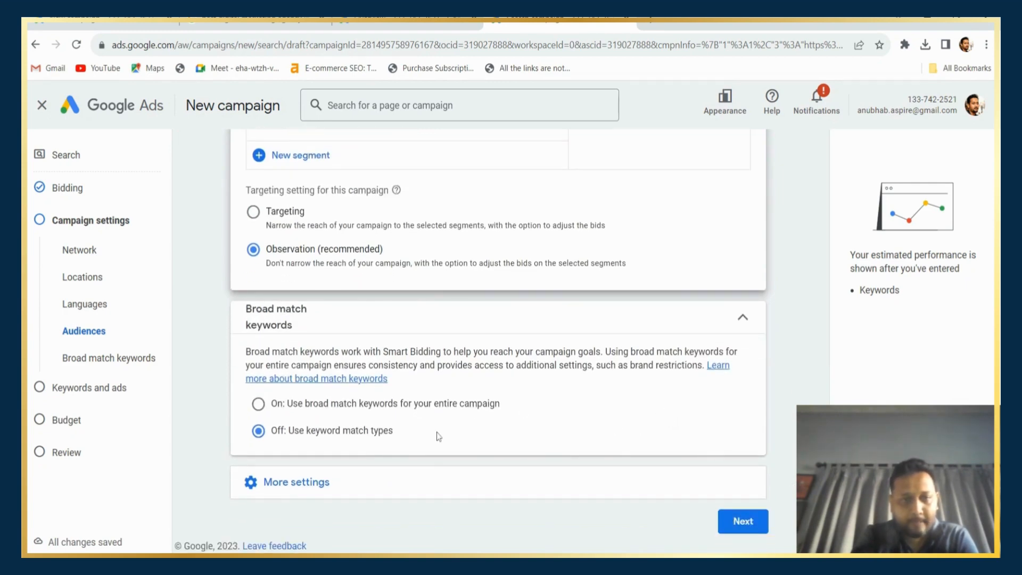
{"action": "left_click", "coordinate": [423, 482]}
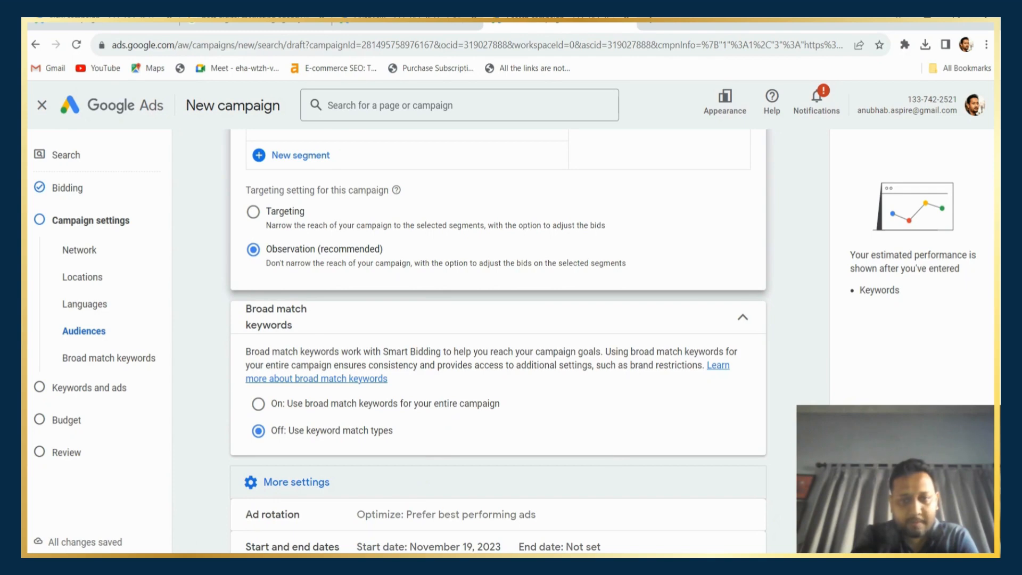
{"action": "scroll", "coordinate": [498, 341], "scroll_direction": "down", "scroll_amount": 3}
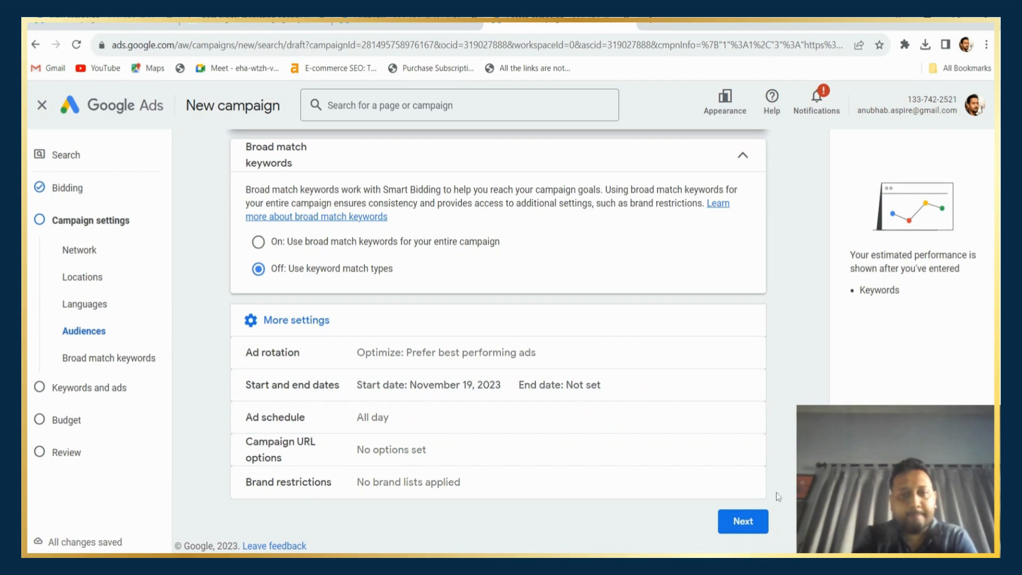
{"action": "left_click", "coordinate": [756, 519]}
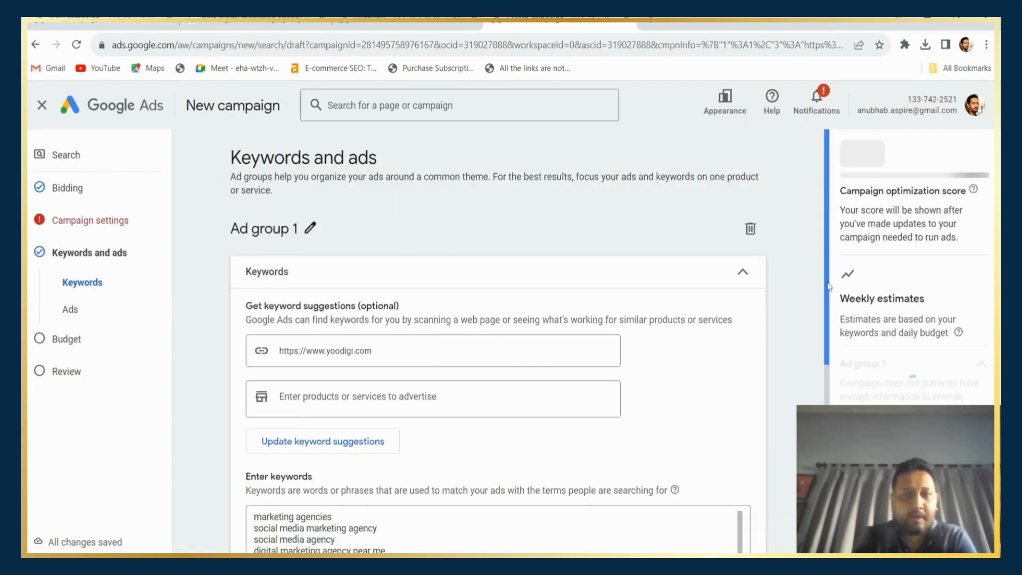
Review the website URL used for keyword suggestions, the suggested keyword list and the prefilled ad headlines of Ad group 1
{"action": "scroll", "coordinate": [819, 325], "scroll_direction": "down", "scroll_amount": 5}
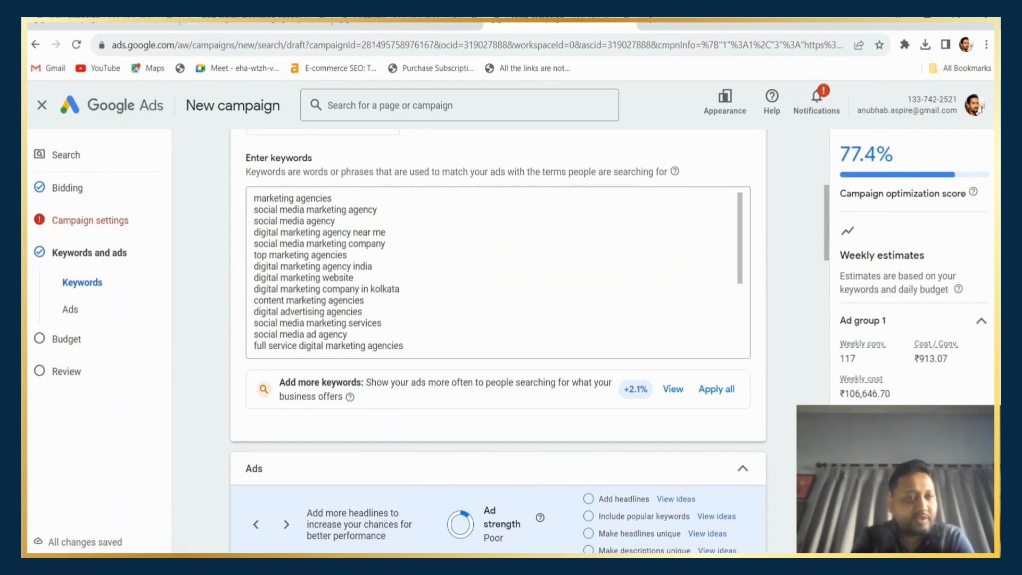
{"action": "mouse_move", "coordinate": [827, 228]}
{"action": "left_mouse_down"}
{"action": "mouse_move", "coordinate": [825, 191]}
{"action": "mouse_move", "coordinate": [814, 213]}
{"action": "left_mouse_up"}
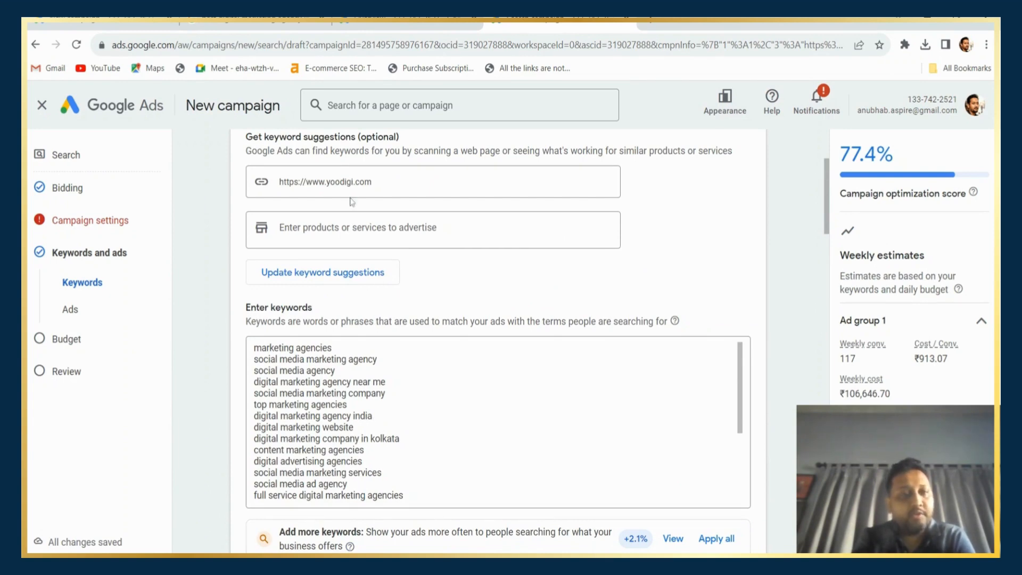
{"action": "triple_click", "coordinate": [340, 182]}
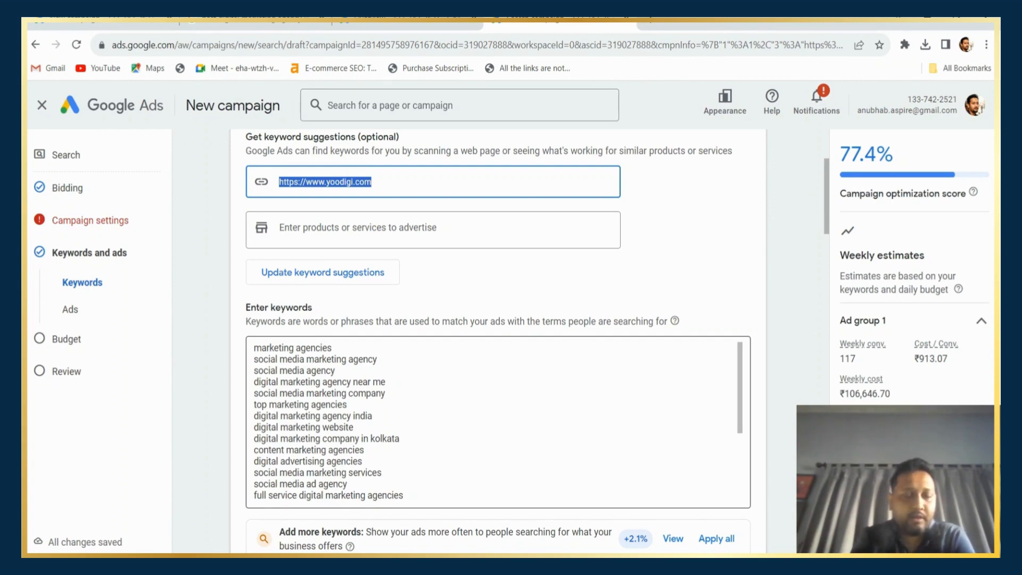
{"action": "left_click", "coordinate": [829, 222]}
{"action": "left_click_drag", "start_coordinate": [829, 222], "coordinate": [773, 388]}
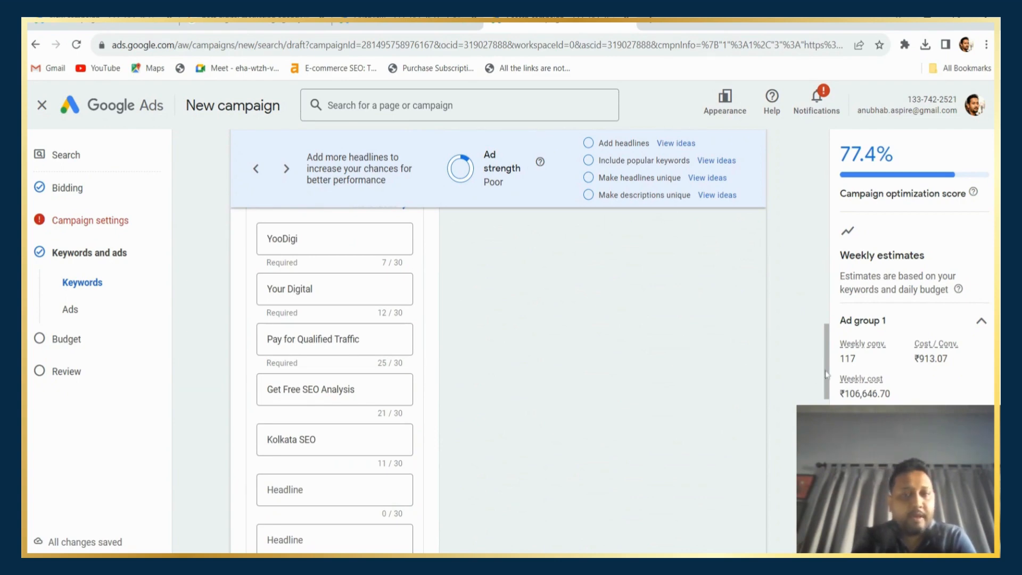
{"action": "left_click_drag", "start_coordinate": [828, 375], "coordinate": [820, 246]}
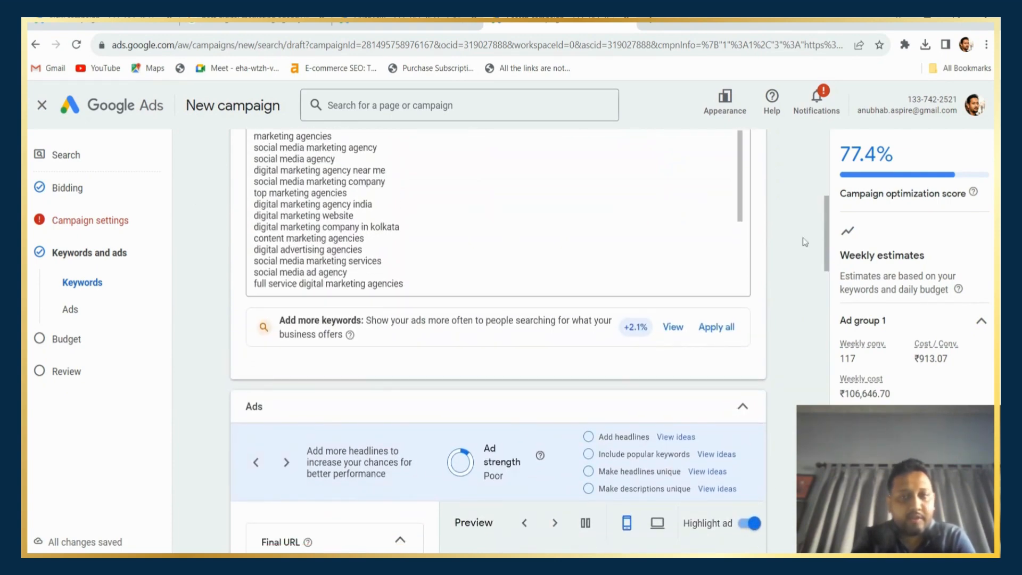
Change the ad's fifth headline to "digital agency" and add the suggested headline "Digital Marketing Agency" as the sixth
{"action": "left_click_drag", "start_coordinate": [829, 249], "coordinate": [813, 374]}
{"action": "scroll", "coordinate": [809, 376], "scroll_direction": "down", "scroll_amount": 1}
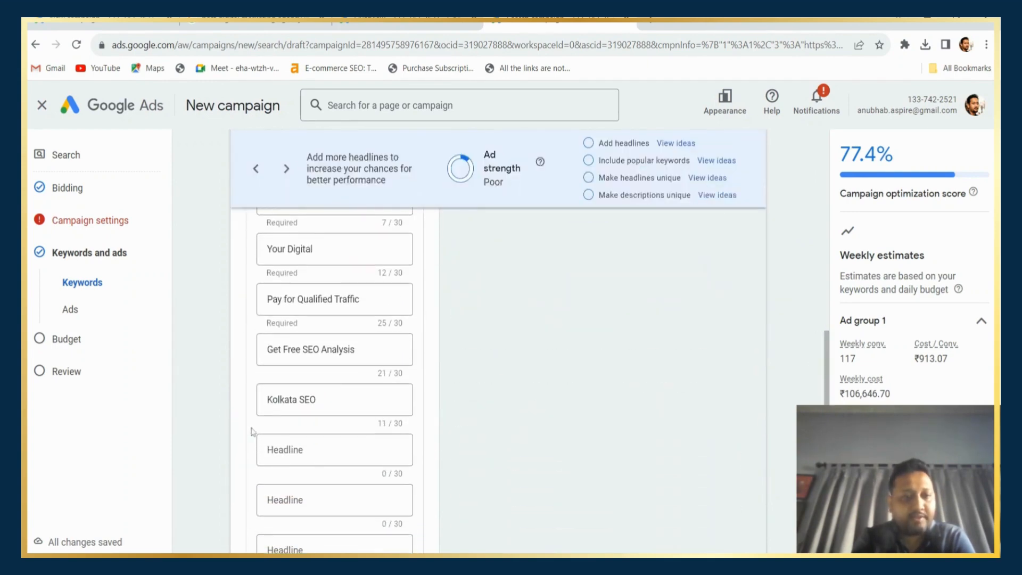
{"action": "triple_click", "coordinate": [283, 399]}
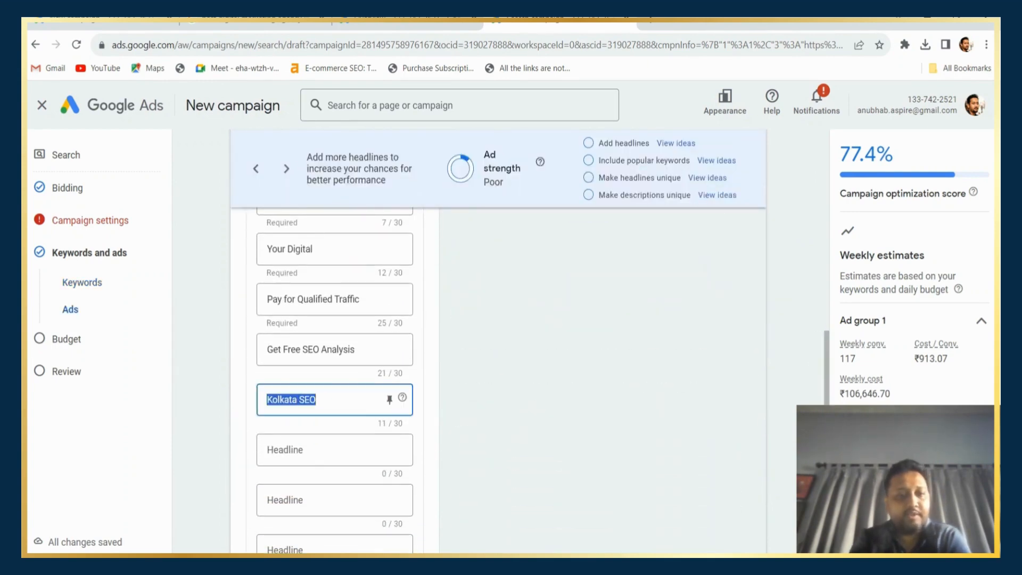
{"action": "type", "text": "digi"}
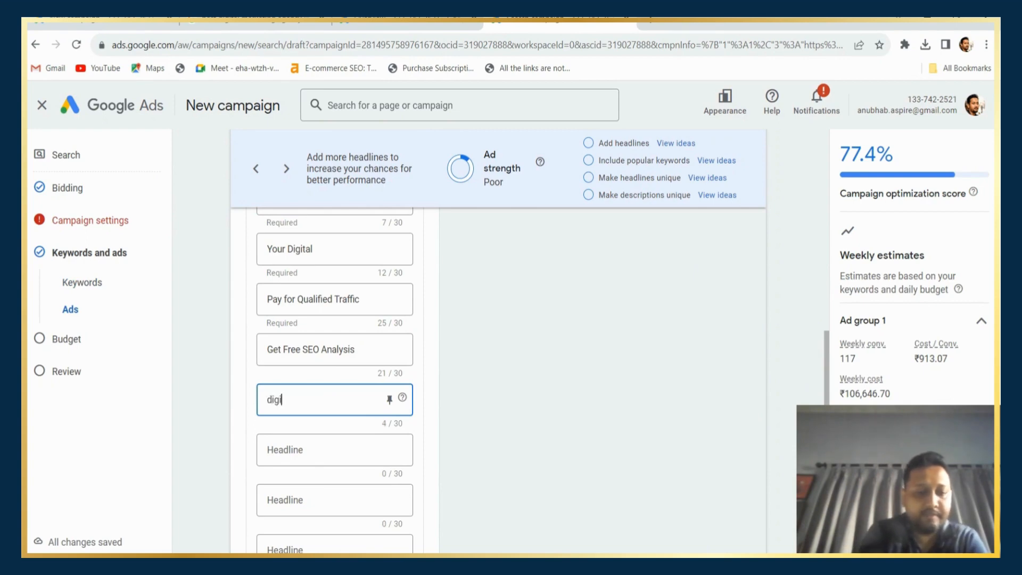
{"action": "type", "text": "tal agency"}
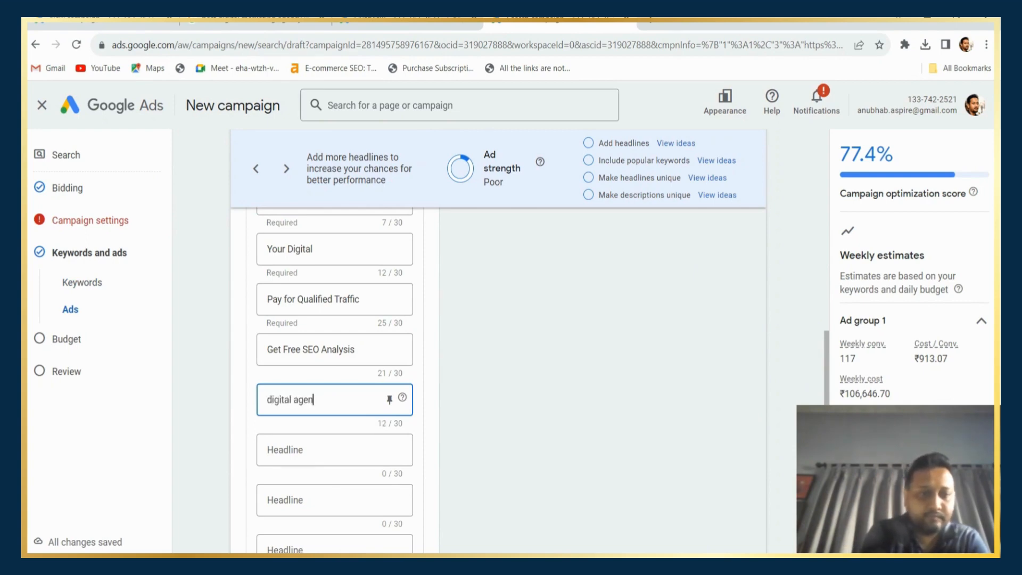
{"action": "left_click", "coordinate": [301, 462]}
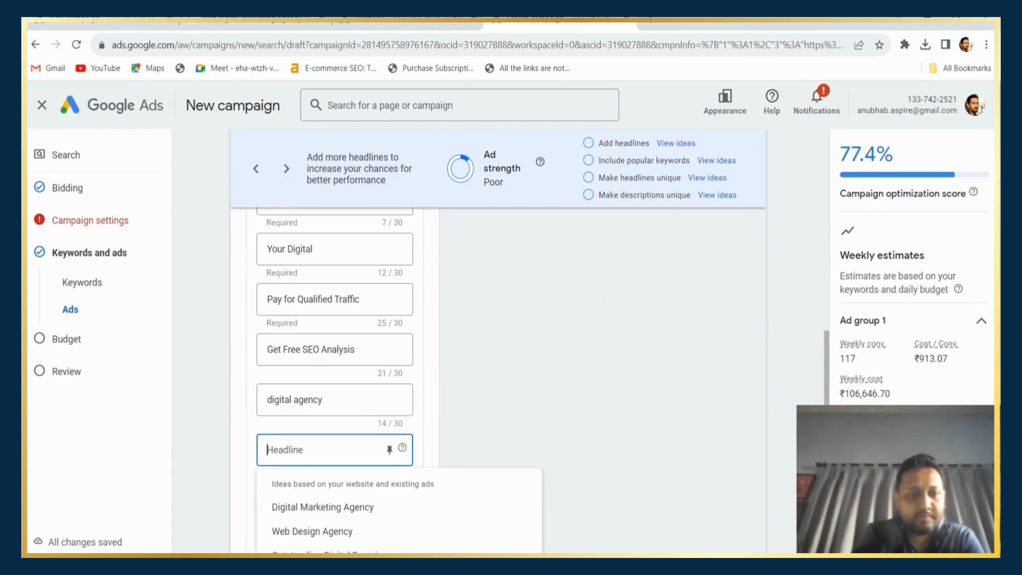
{"action": "left_click", "coordinate": [320, 513]}
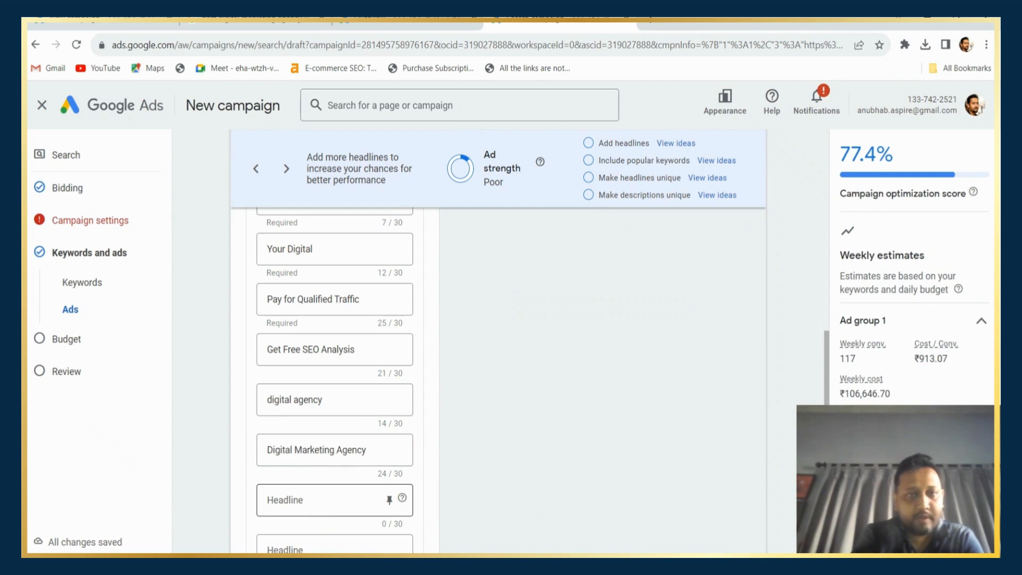
Check the keyword list for ideas and enter "Full service agency" as the ad's seventh headline
{"action": "left_click", "coordinate": [320, 500]}
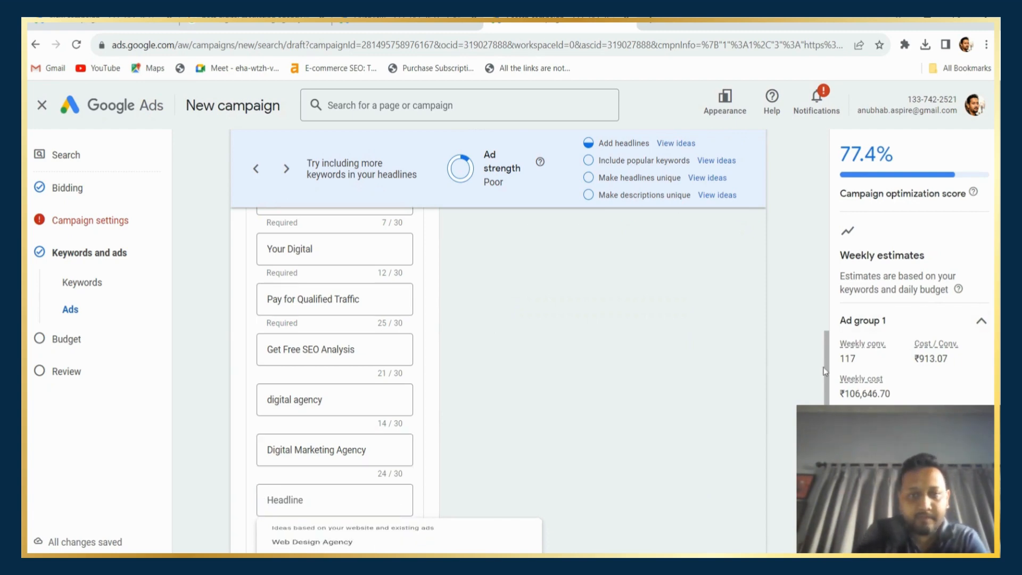
{"action": "left_click_drag", "start_coordinate": [825, 371], "coordinate": [817, 234]}
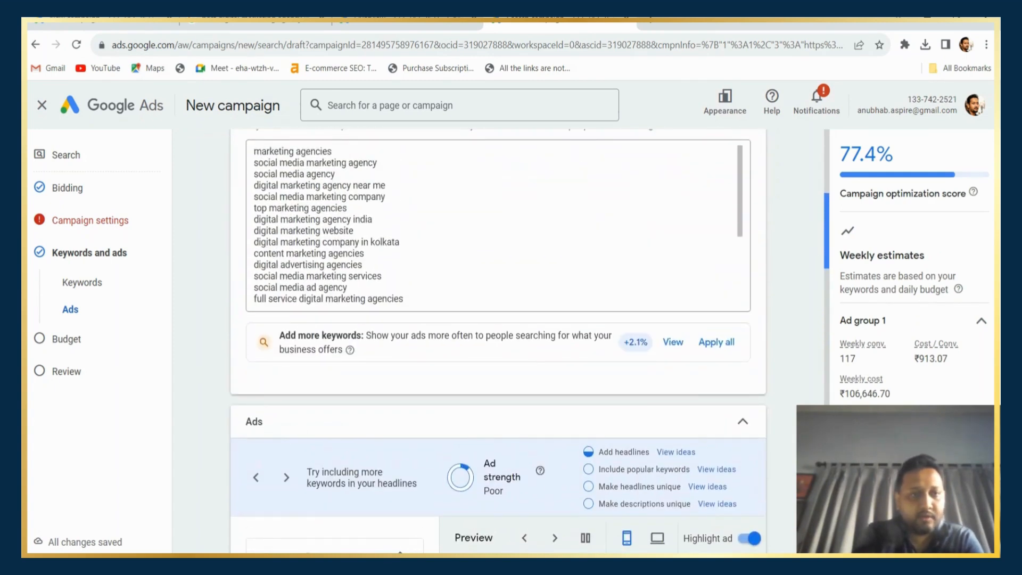
{"action": "left_click_drag", "start_coordinate": [817, 235], "coordinate": [803, 400]}
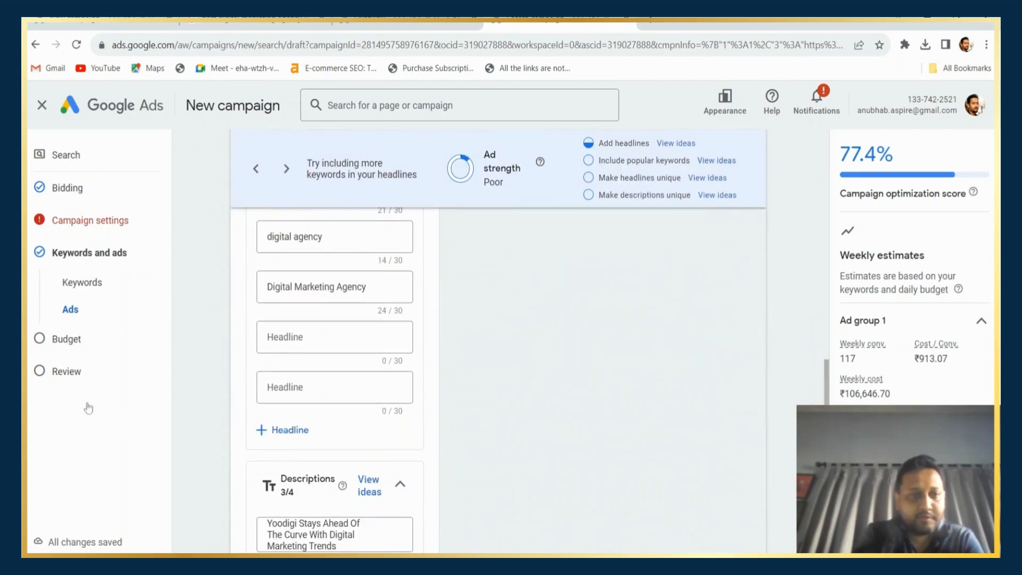
{"action": "left_click", "coordinate": [272, 341]}
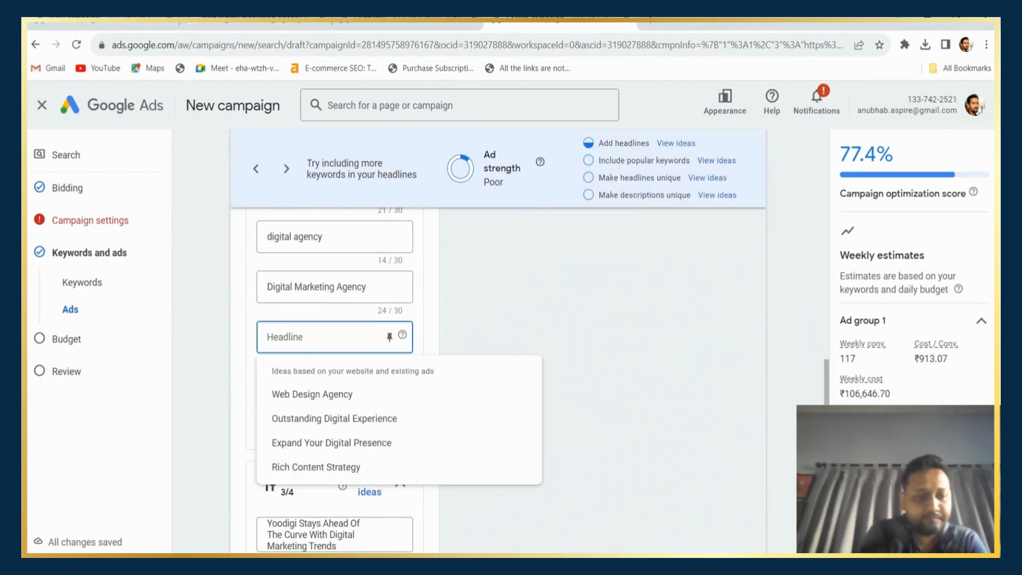
{"action": "type", "text": "Full"}
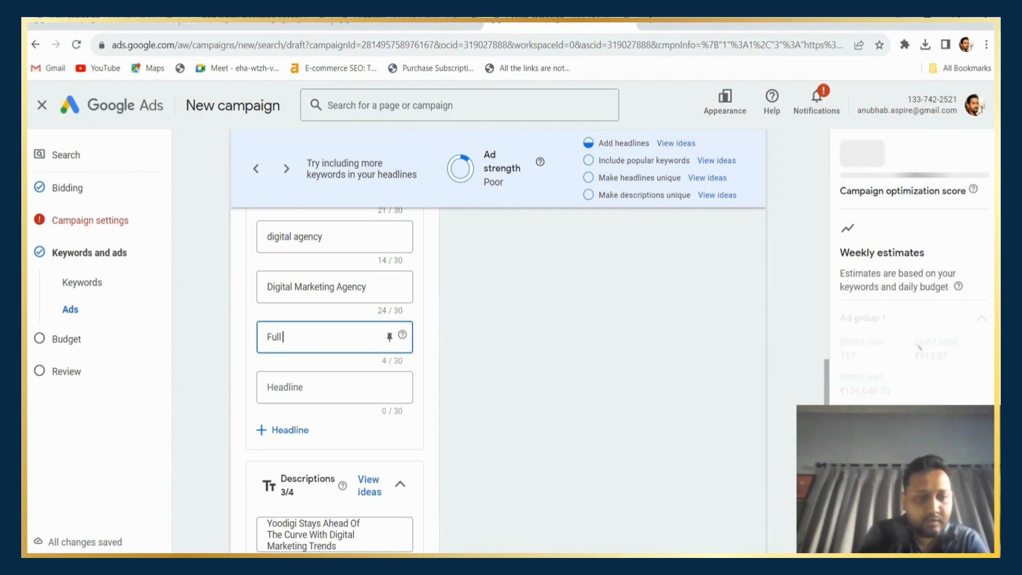
{"action": "type", "text": " servic"}
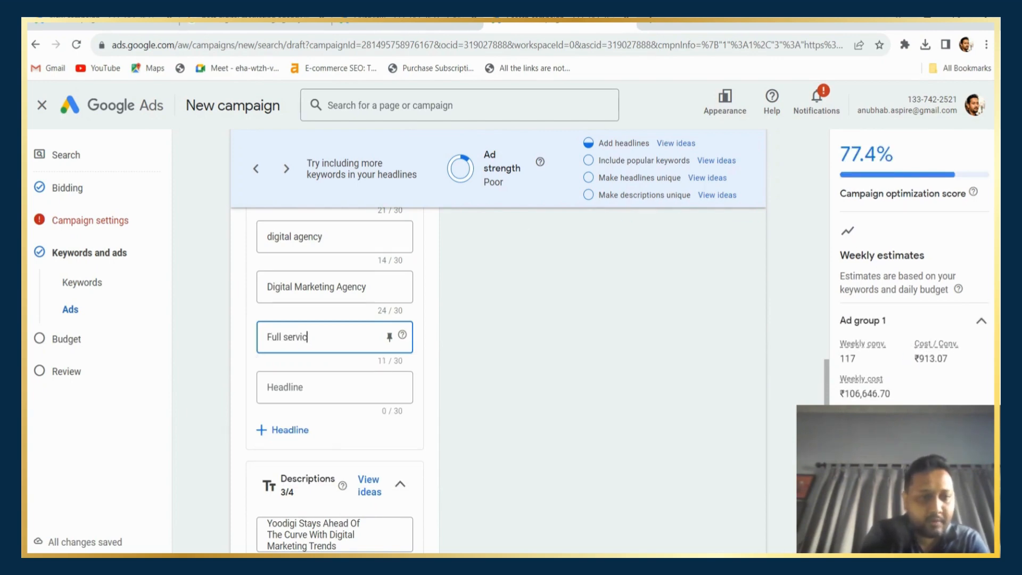
{"action": "type", "text": "e agency"}
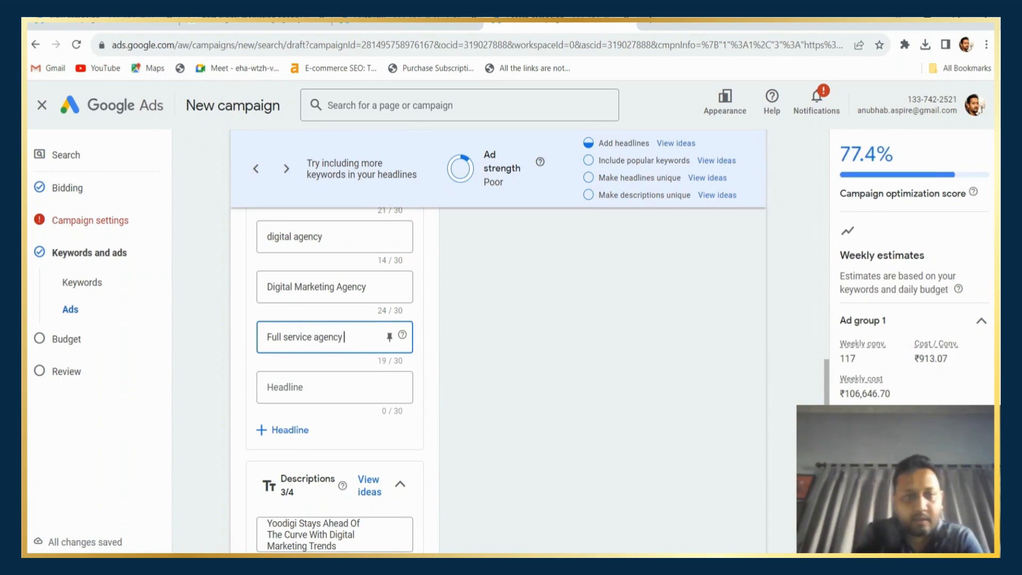
Add the suggested headline "Expand Your Digital Presence" as the ad's eighth headline
{"action": "left_click", "coordinate": [358, 389]}
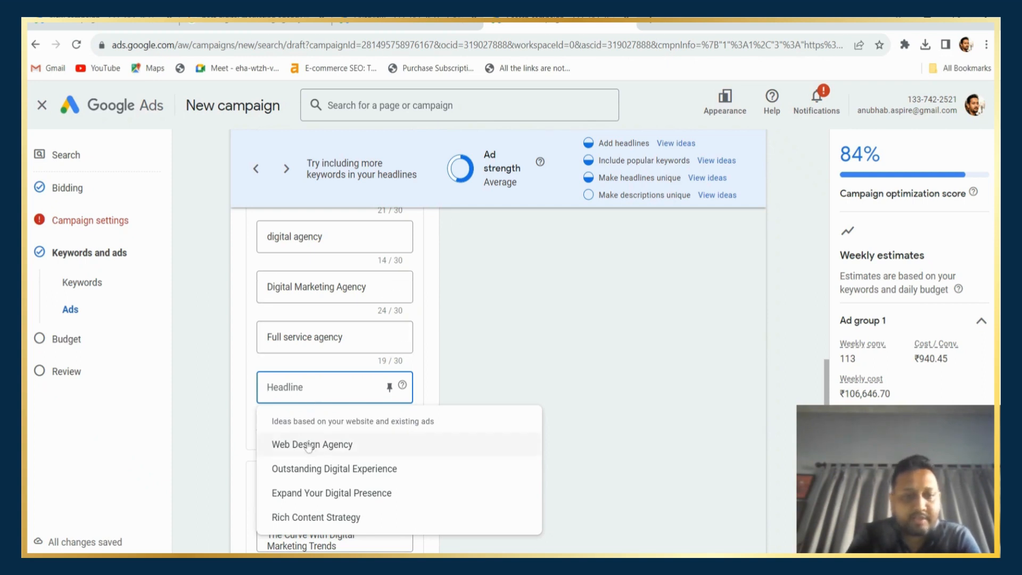
{"action": "left_click", "coordinate": [322, 494]}
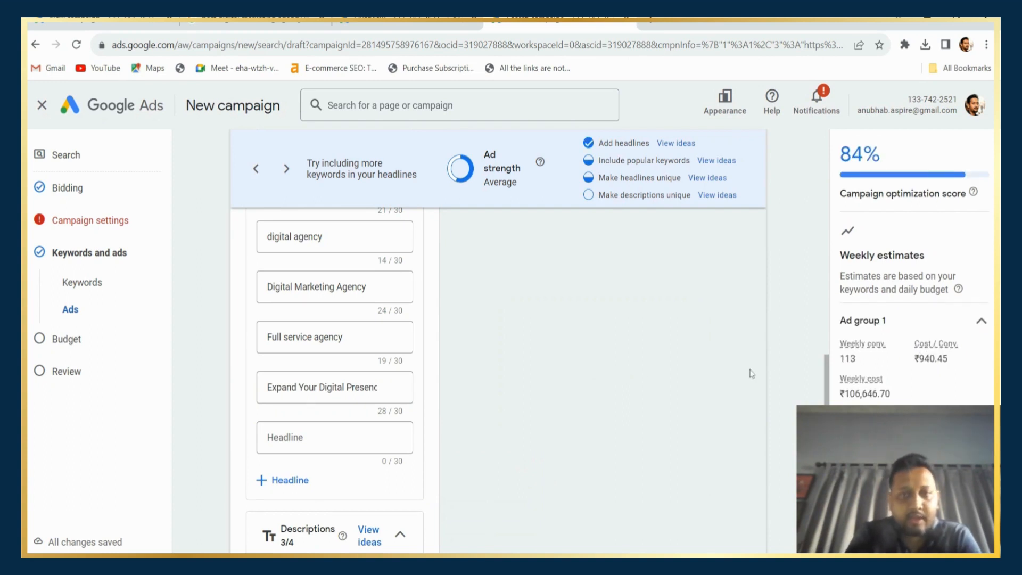
{"action": "left_click_drag", "start_coordinate": [829, 379], "coordinate": [829, 429]}
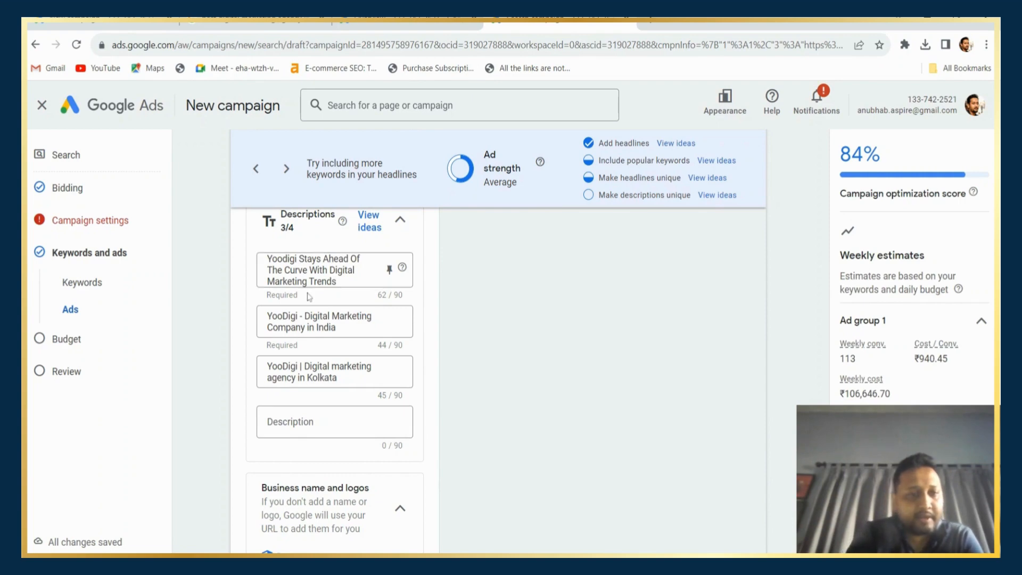
Check the ad's prefilled descriptions and add the suggested "Our Services" sitelink to the campaign
{"action": "mouse_move", "coordinate": [302, 316]}
{"action": "left_mouse_down"}
{"action": "mouse_move", "coordinate": [333, 328]}
{"action": "mouse_move", "coordinate": [314, 329]}
{"action": "left_mouse_up"}
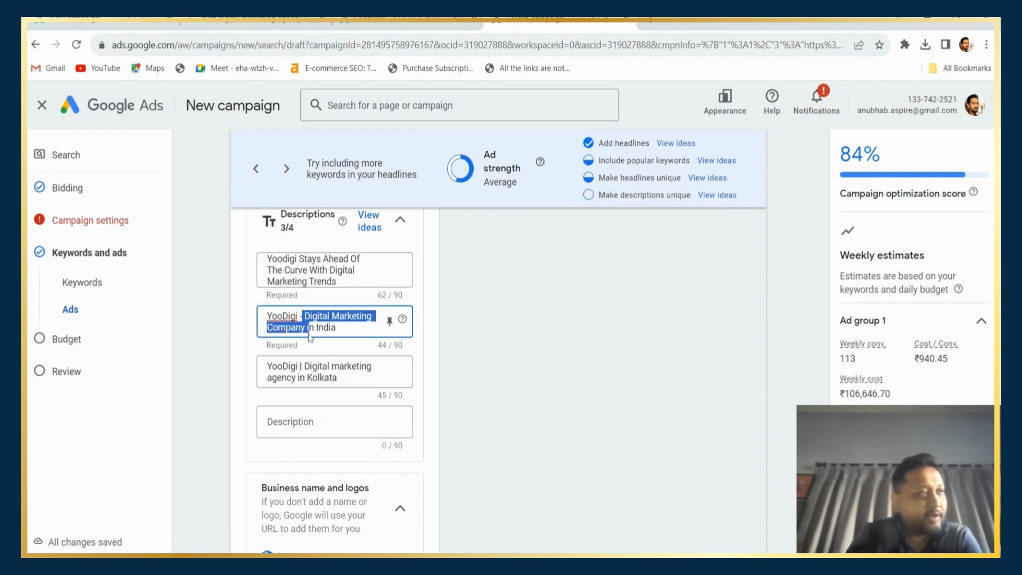
{"action": "left_click", "coordinate": [481, 331]}
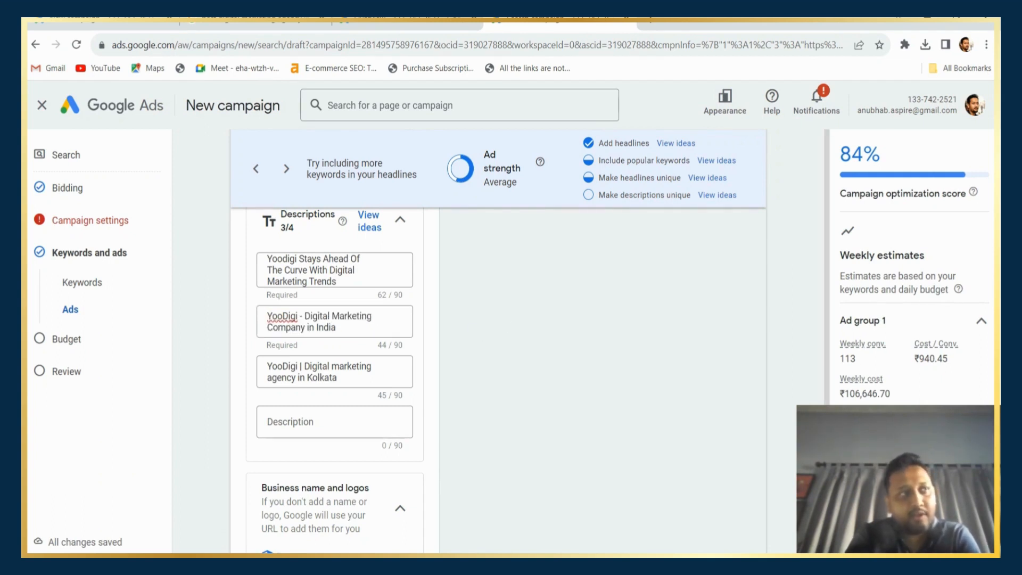
{"action": "scroll", "coordinate": [501, 381], "scroll_direction": "down", "scroll_amount": 6}
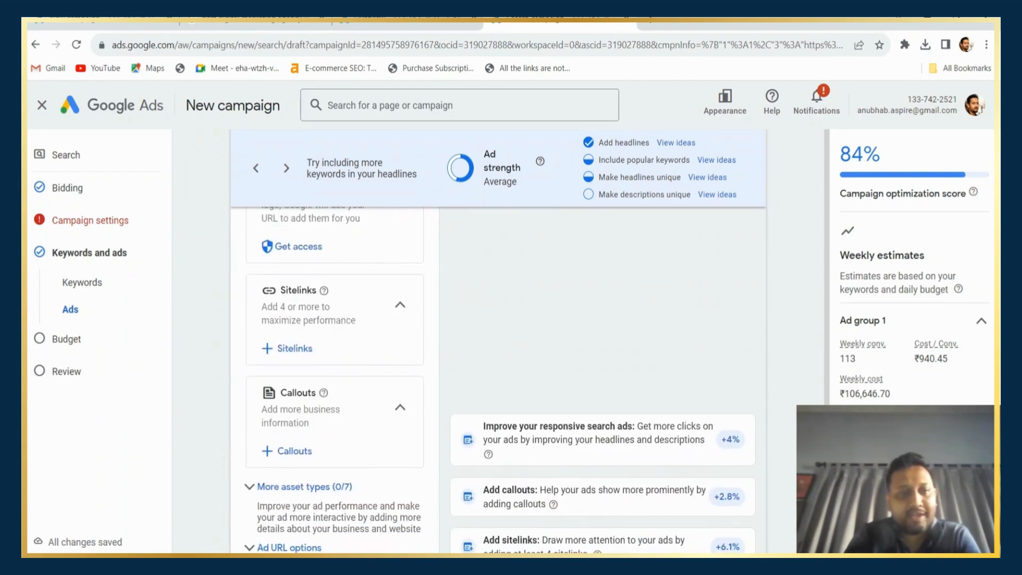
{"action": "left_click_drag", "start_coordinate": [827, 453], "coordinate": [794, 478]}
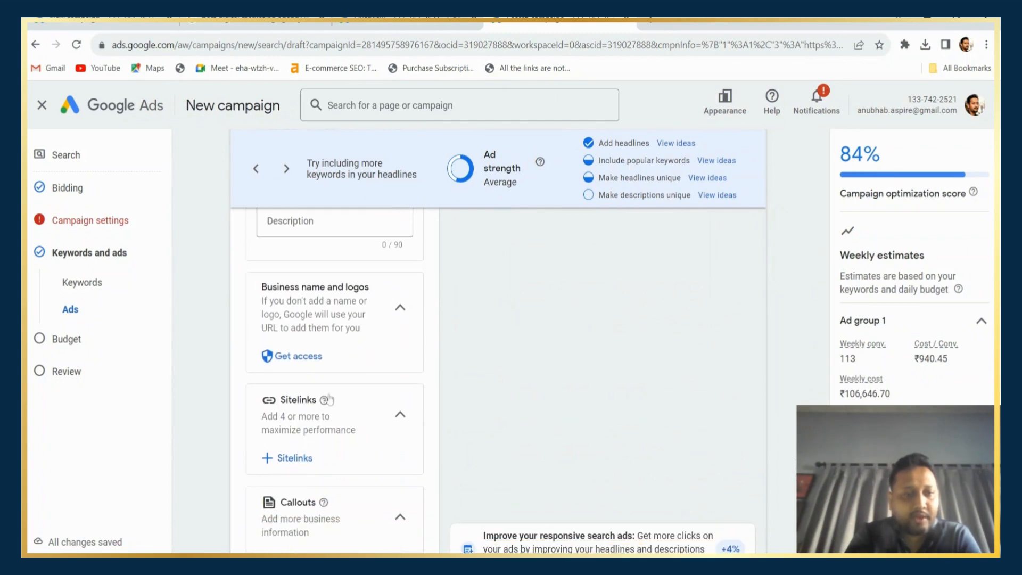
{"action": "left_click", "coordinate": [293, 466]}
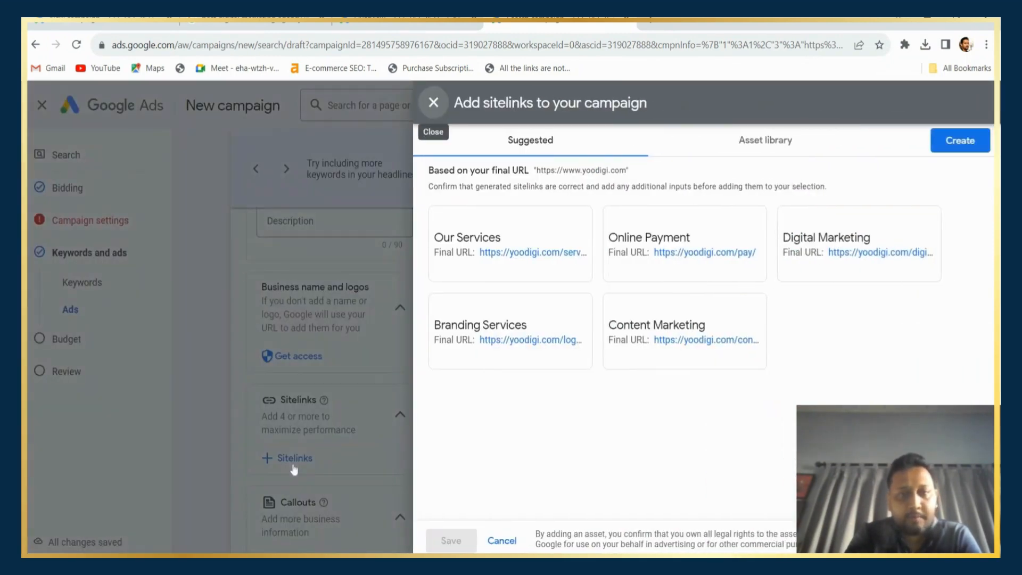
{"action": "left_click", "coordinate": [518, 282]}
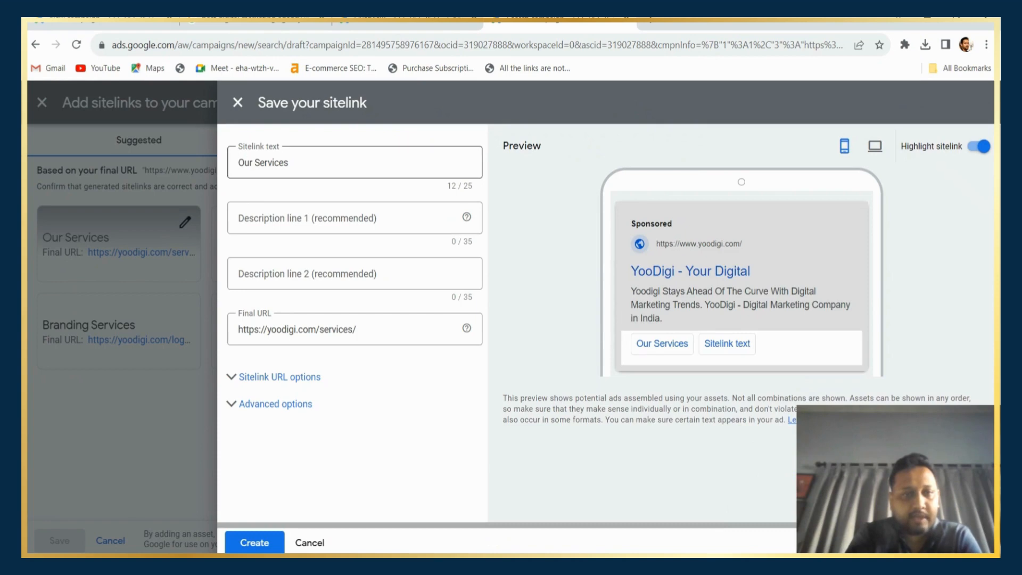
{"action": "triple_click", "coordinate": [257, 169]}
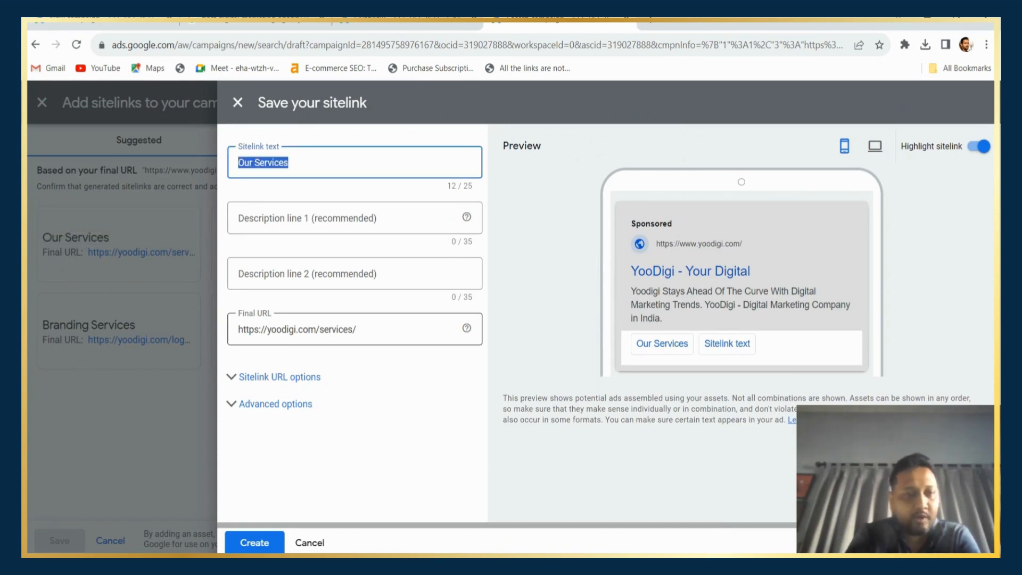
{"action": "left_click", "coordinate": [254, 543]}
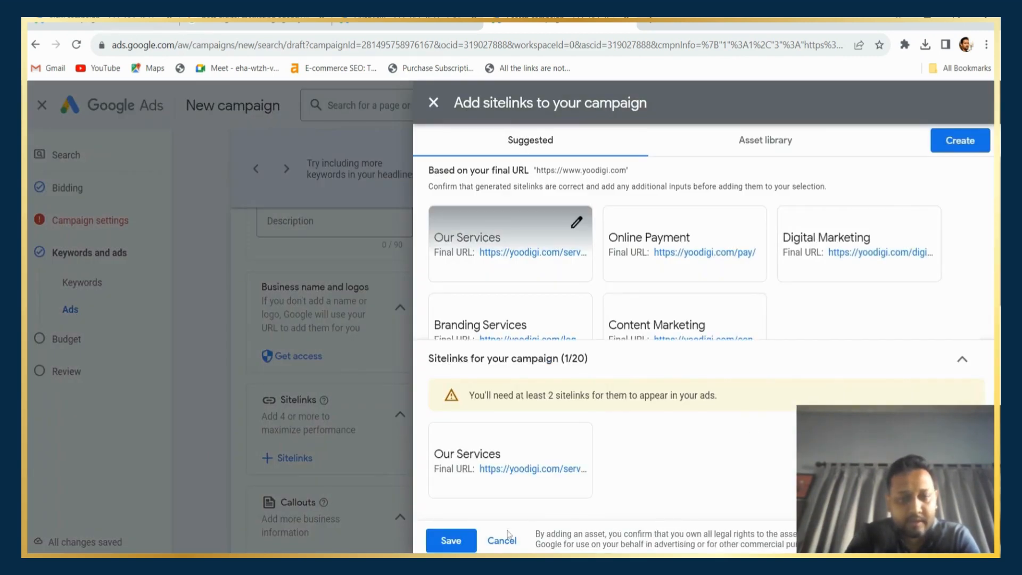
{"action": "left_click", "coordinate": [465, 549]}
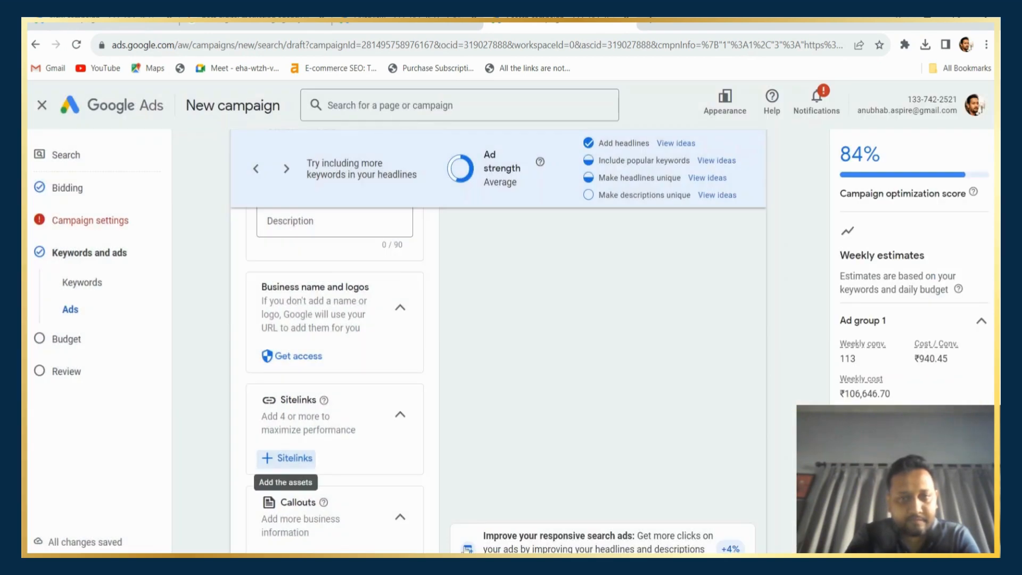
Review the campaign's selected sitelinks and the details of the suggested "Online Payment" sitelink without adding it
{"action": "left_click_drag", "start_coordinate": [827, 482], "coordinate": [808, 474]}
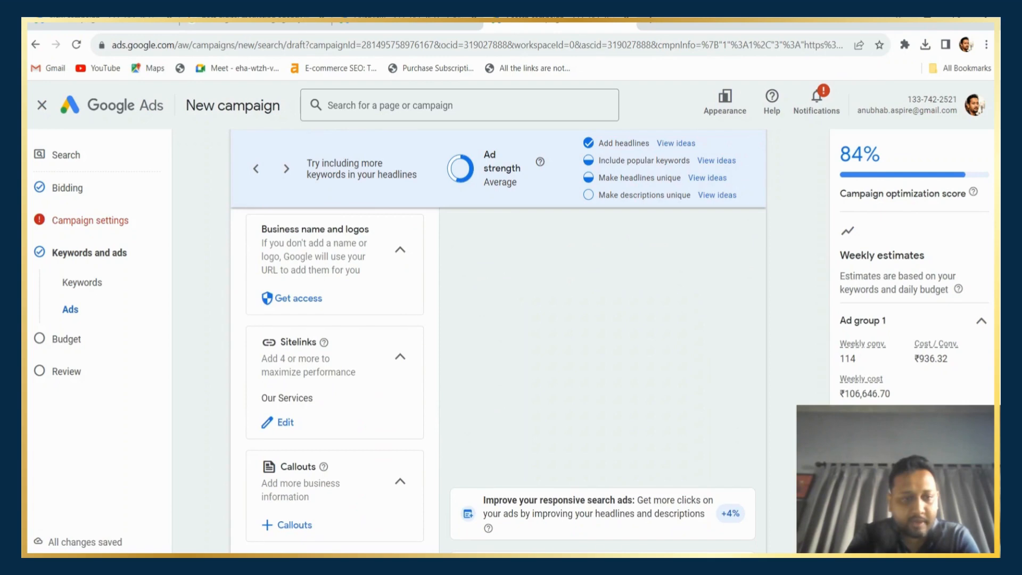
{"action": "left_click", "coordinate": [282, 424]}
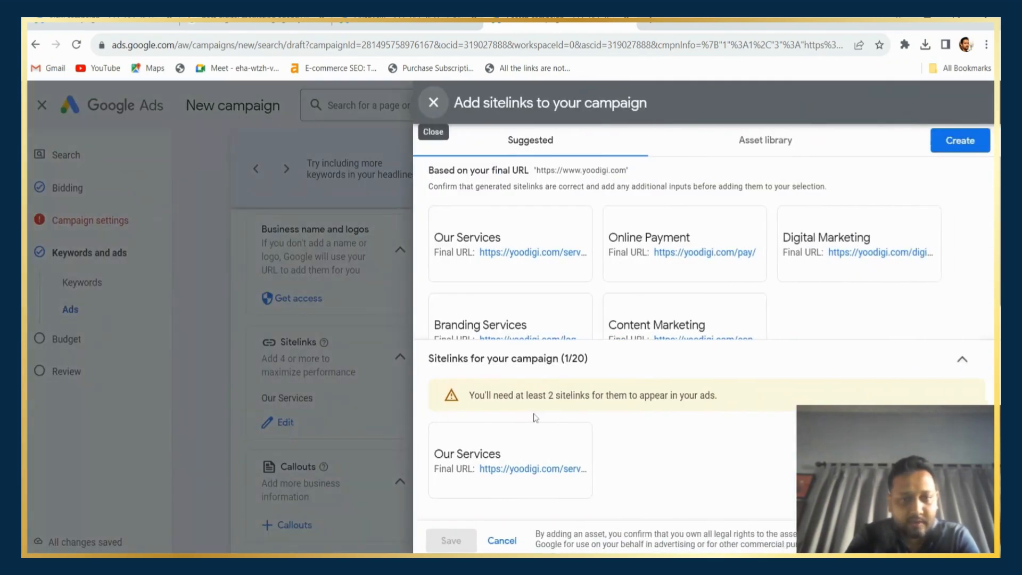
{"action": "mouse_move", "coordinate": [542, 480]}
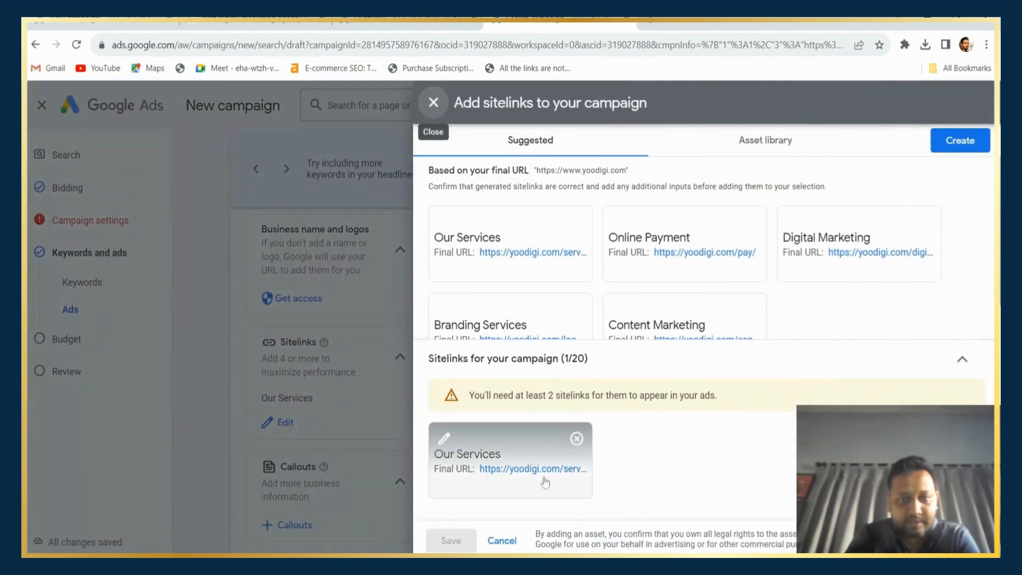
{"action": "left_click", "coordinate": [670, 247]}
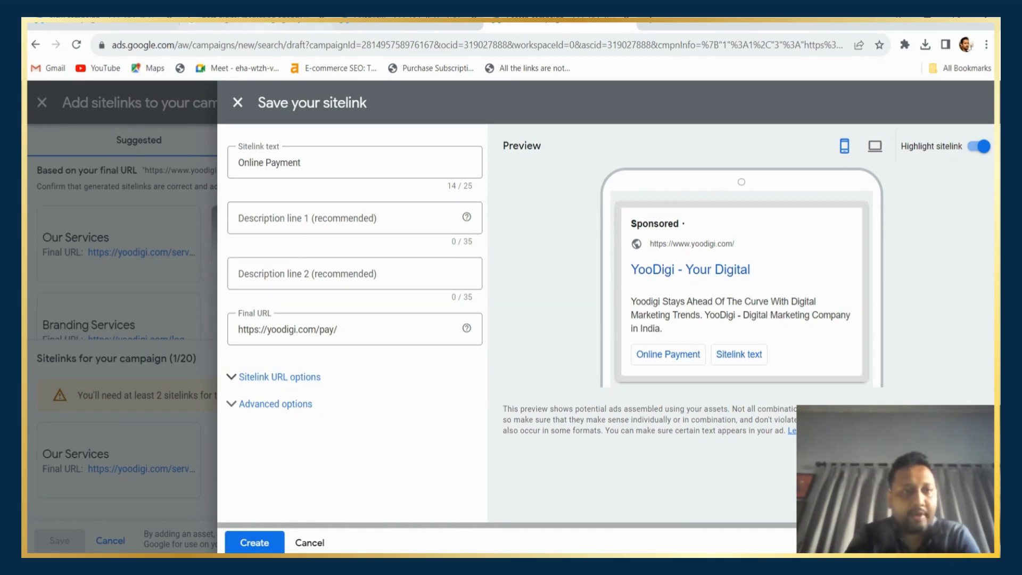
{"action": "left_click", "coordinate": [238, 104]}
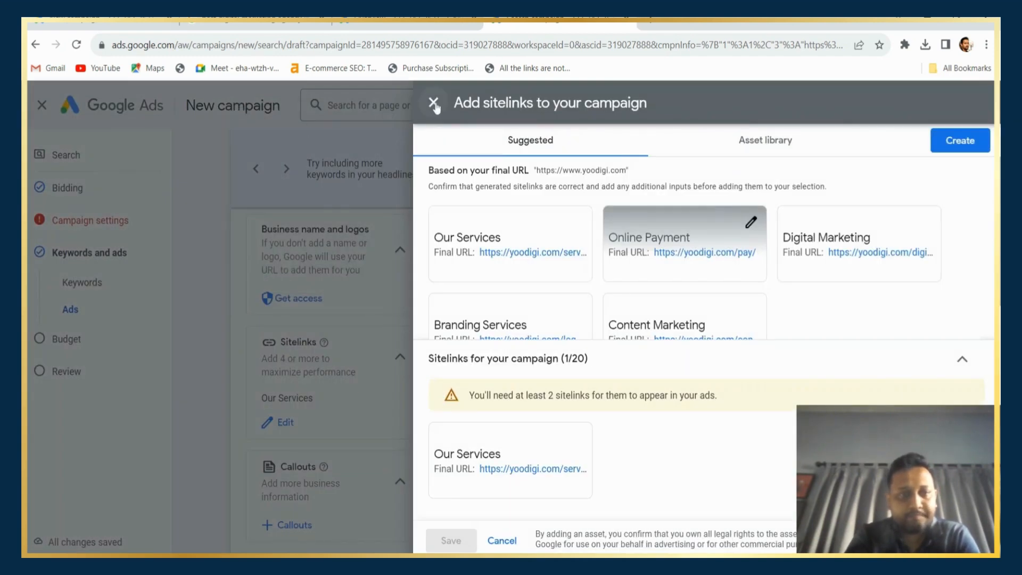
{"action": "left_click", "coordinate": [434, 104]}
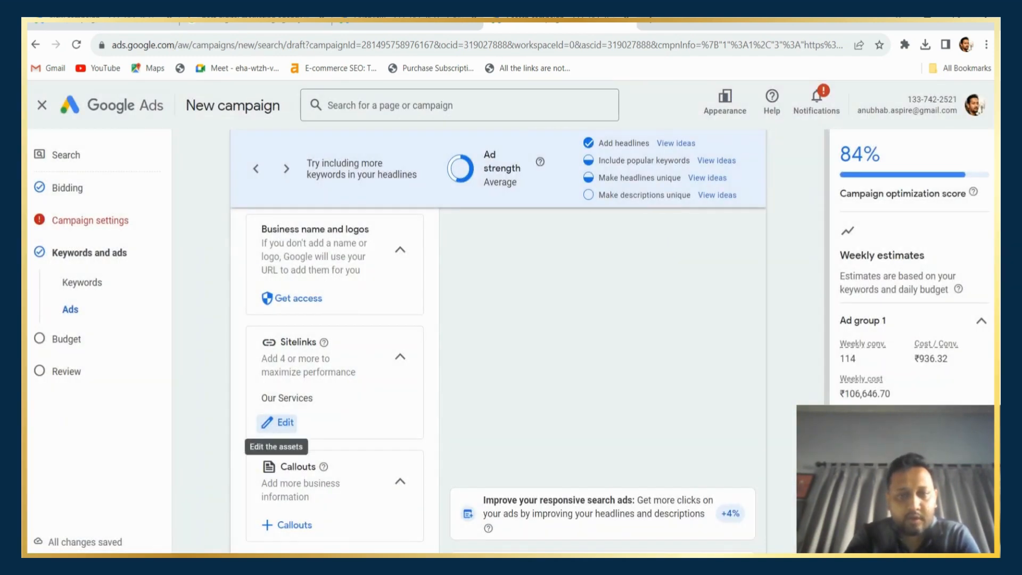
Look over the remaining ad assets and preview, and continue to the Budget stage without adding callouts
{"action": "scroll", "coordinate": [277, 423], "scroll_direction": "down", "scroll_amount": 3}
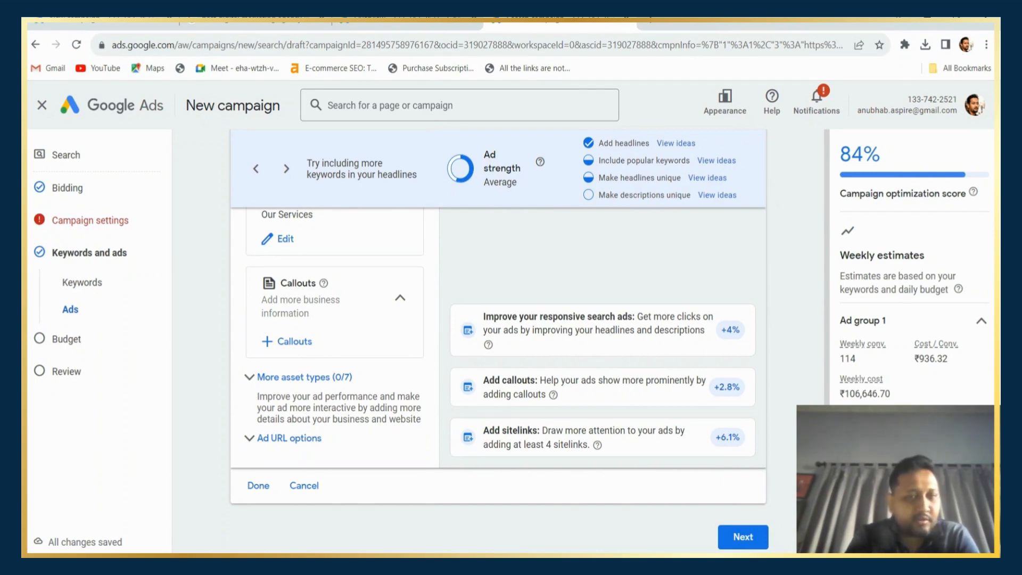
{"action": "scroll", "coordinate": [471, 380], "scroll_direction": "up", "scroll_amount": 2}
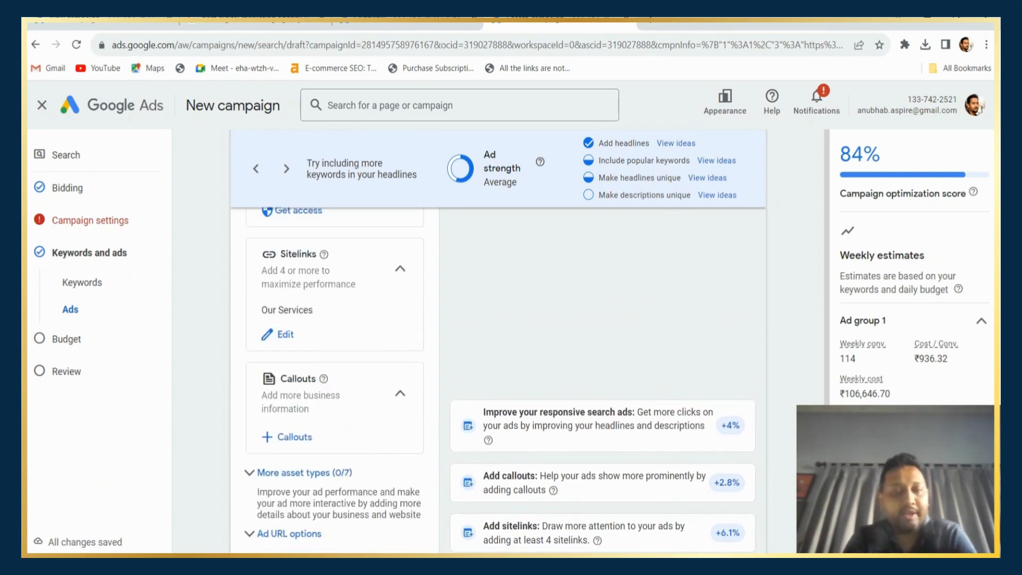
{"action": "scroll", "coordinate": [792, 267], "scroll_direction": "up", "scroll_amount": 10}
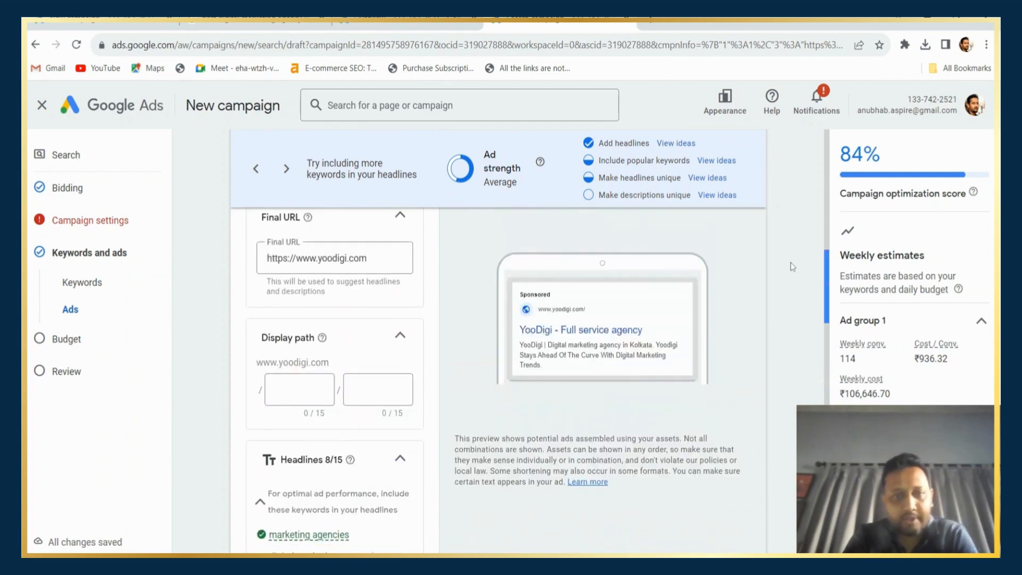
{"action": "scroll", "coordinate": [793, 266], "scroll_direction": "down", "scroll_amount": 10}
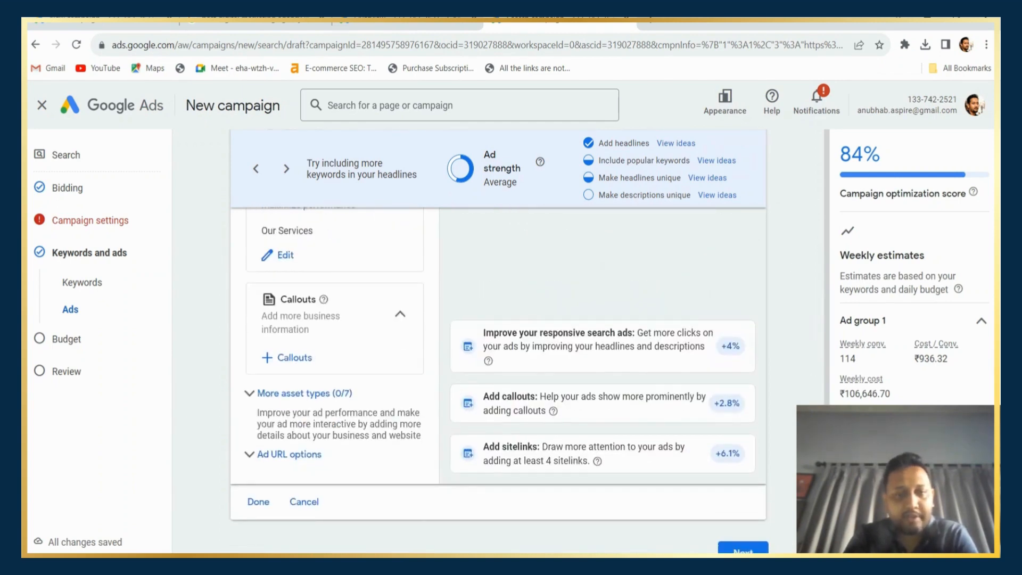
{"action": "scroll", "coordinate": [472, 380], "scroll_direction": "down", "scroll_amount": 1}
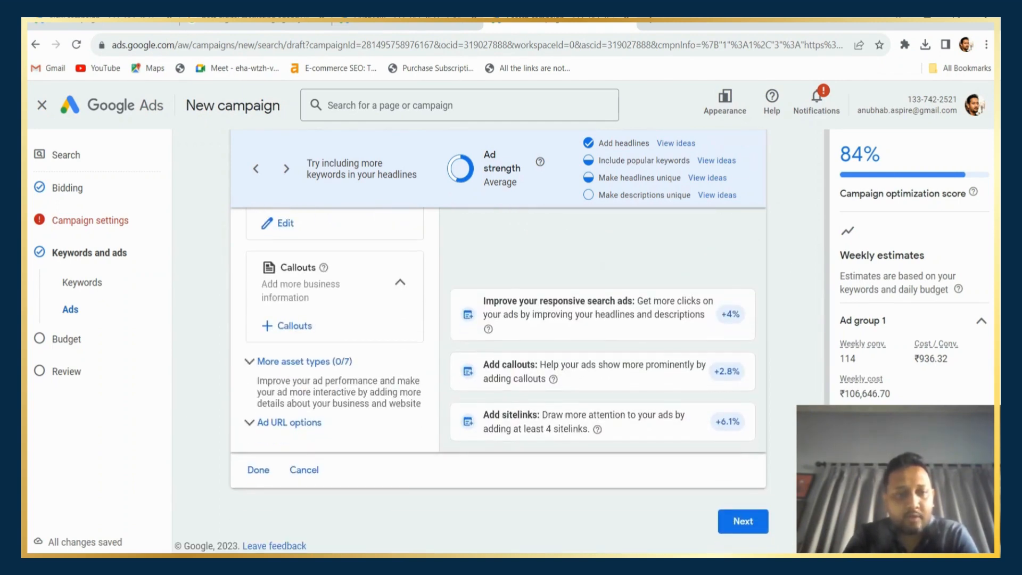
{"action": "left_click", "coordinate": [740, 524]}
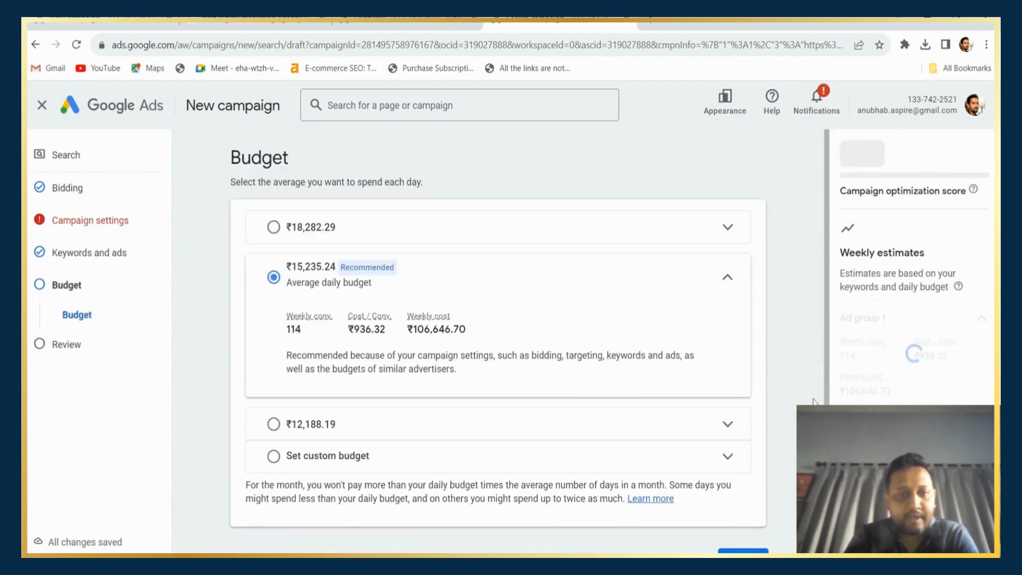
Set a custom average daily budget of ₹1,000 for the campaign and continue to the Review stage
{"action": "left_click_drag", "start_coordinate": [833, 358], "coordinate": [824, 380]}
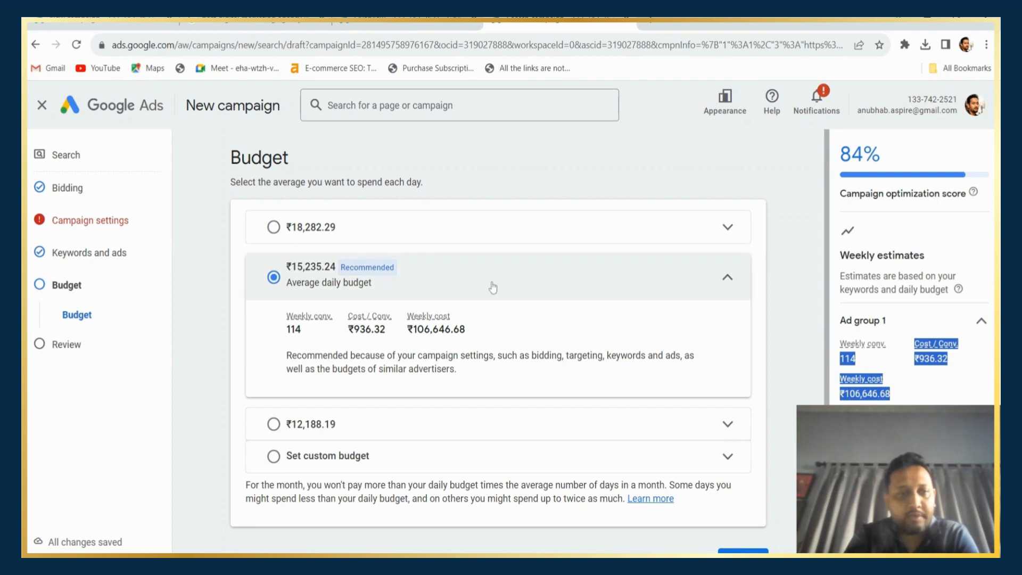
{"action": "left_click", "coordinate": [280, 457]}
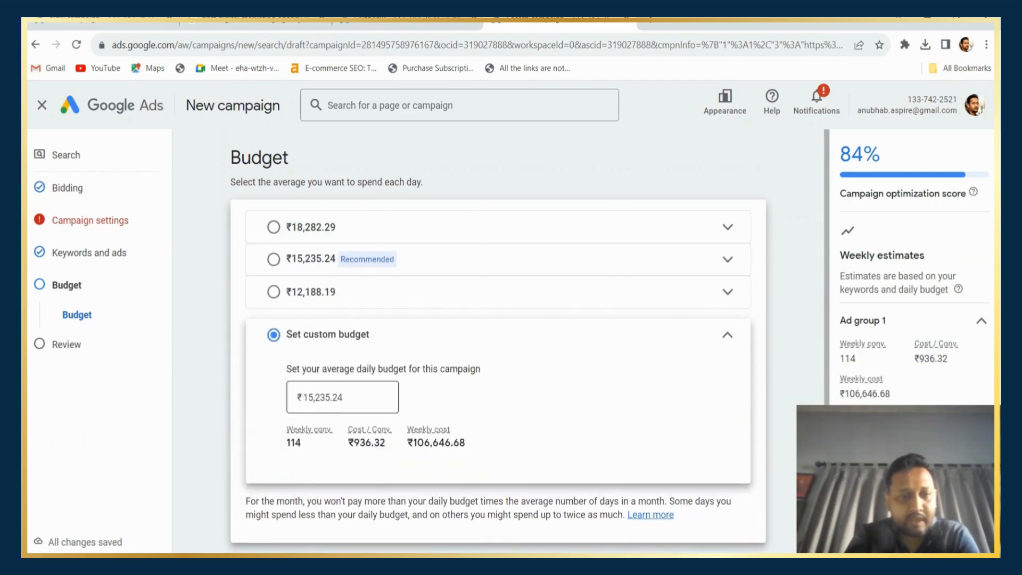
{"action": "double_click", "coordinate": [330, 398]}
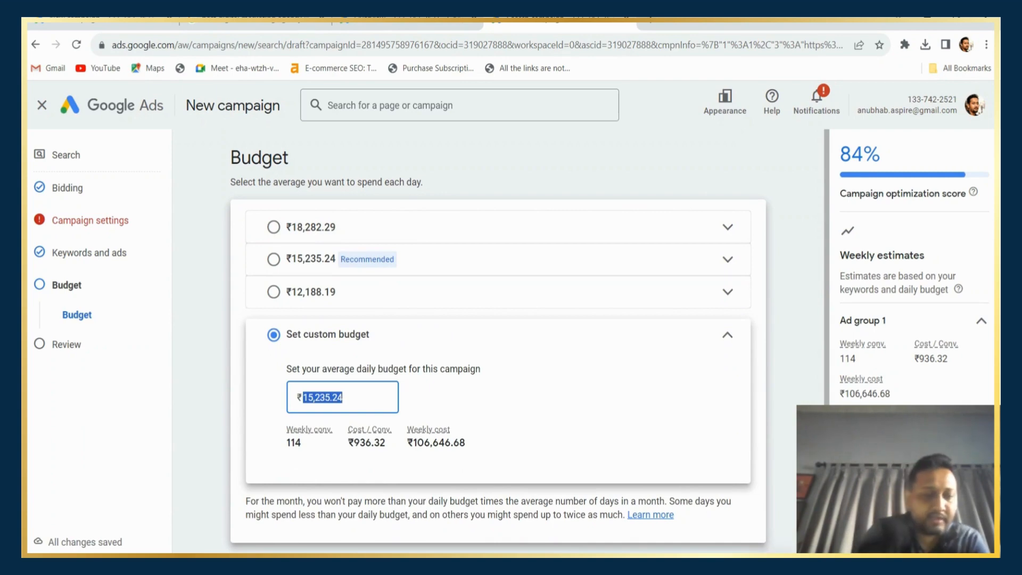
{"action": "type", "text": "1,00"}
{"action": "type", "text": "000"}
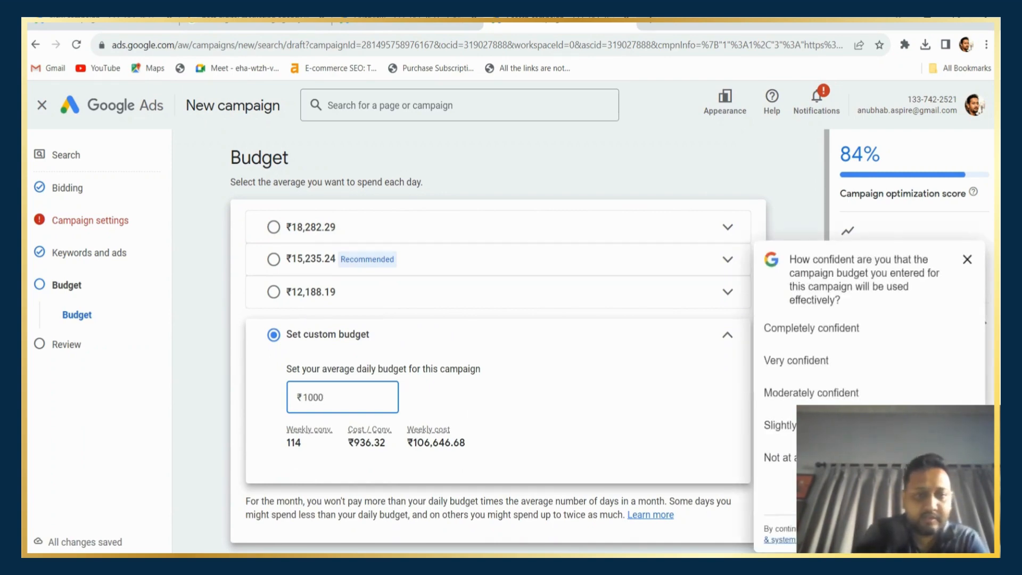
{"action": "left_click", "coordinate": [502, 405]}
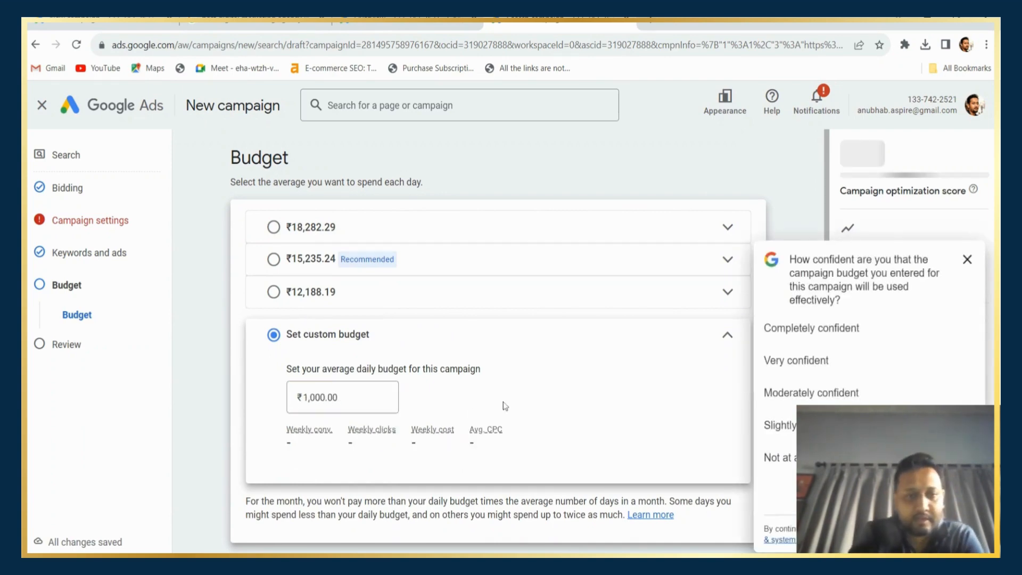
{"action": "left_click", "coordinate": [967, 264]}
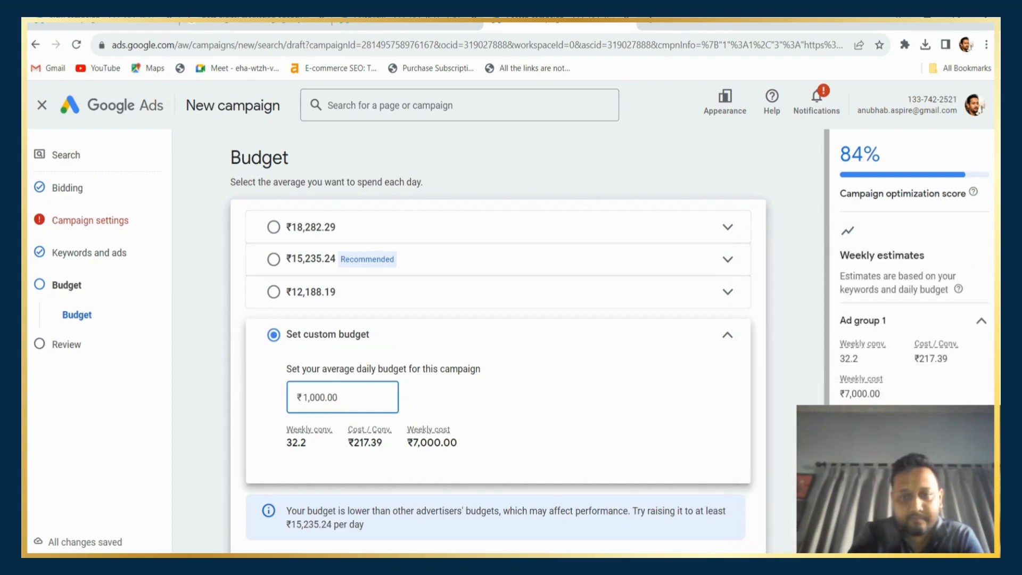
{"action": "left_click_drag", "start_coordinate": [827, 446], "coordinate": [827, 536]}
{"action": "left_click", "coordinate": [740, 522]}
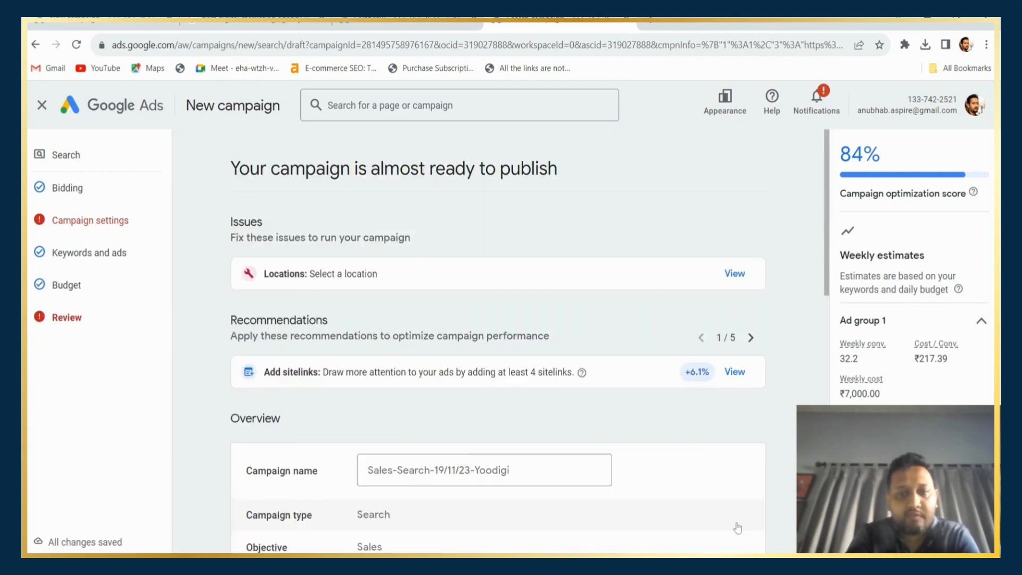
Resolve the missing location issue by targeting India and return to the campaign review
{"action": "left_click", "coordinate": [736, 278]}
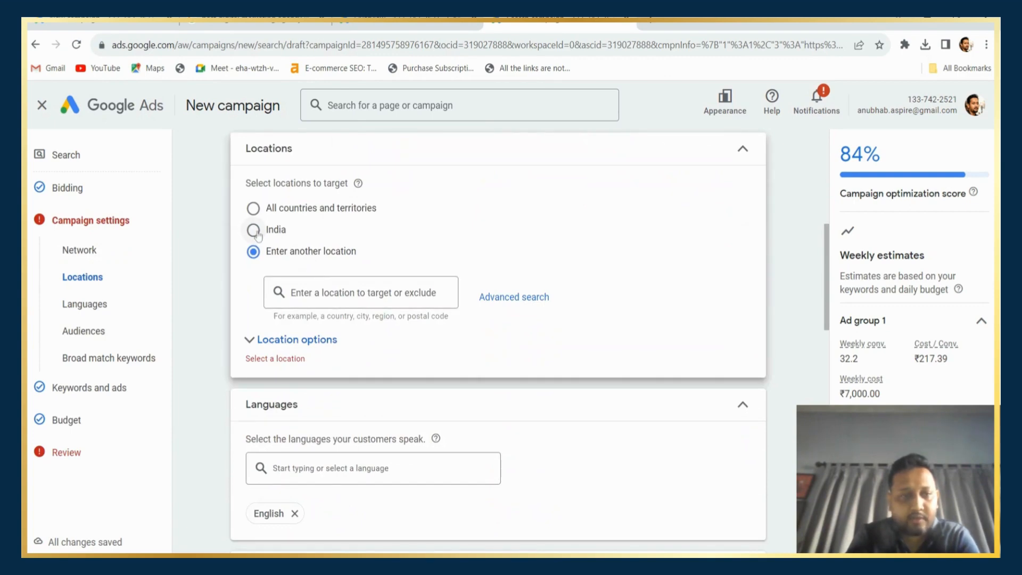
{"action": "left_click", "coordinate": [255, 232]}
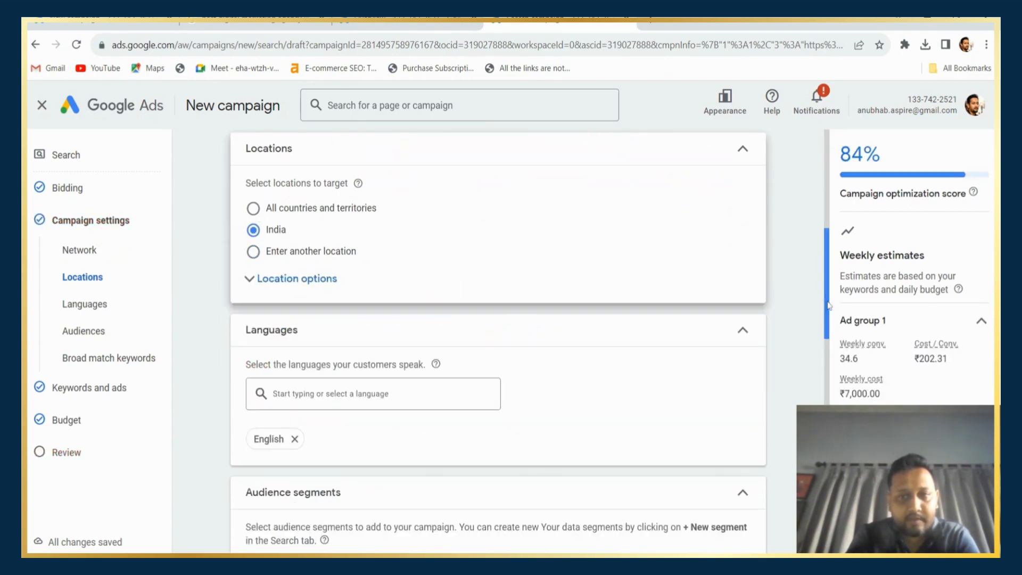
{"action": "scroll", "coordinate": [828, 306], "scroll_direction": "down", "scroll_amount": 10}
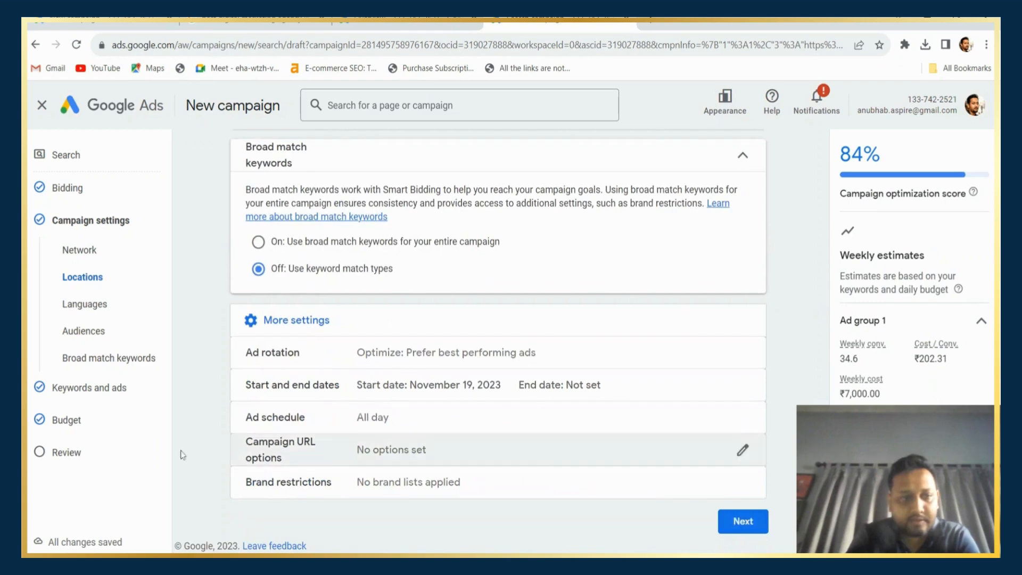
{"action": "left_click", "coordinate": [70, 454]}
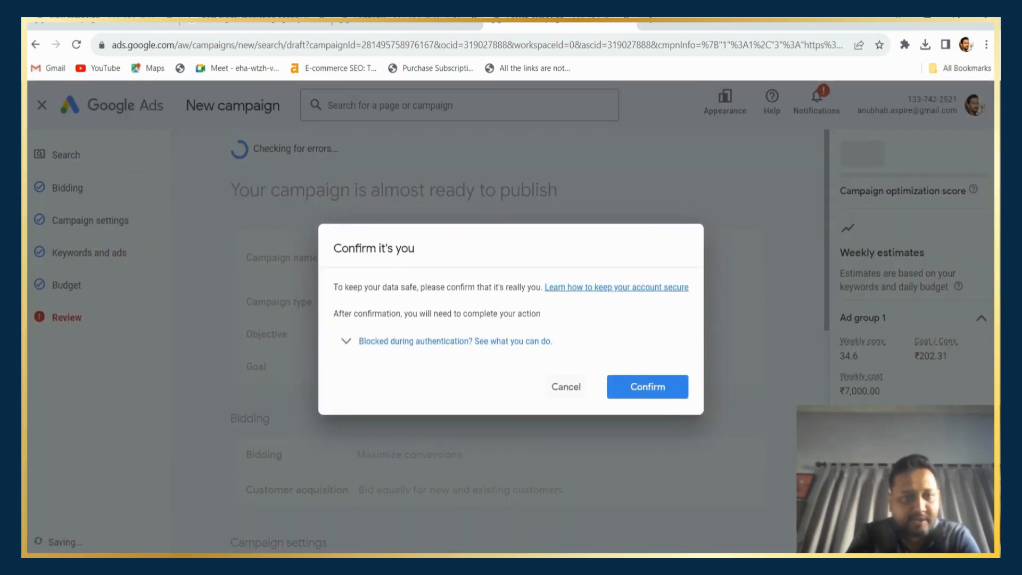
Dismiss the identity confirmation, check the campaign review summary for issues and go back to the campaign settings
{"action": "left_click", "coordinate": [567, 391]}
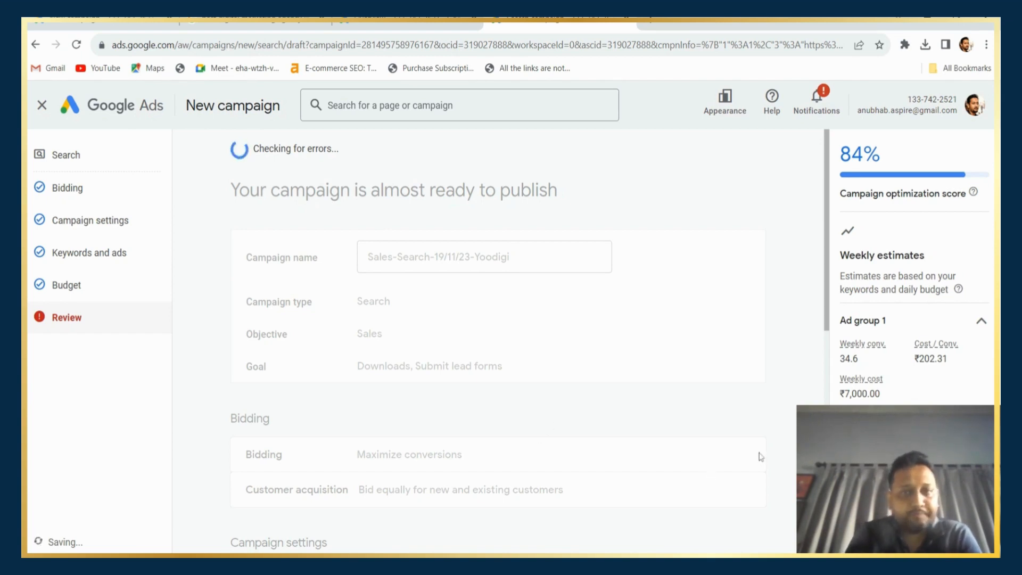
{"action": "scroll", "coordinate": [829, 310], "scroll_direction": "down", "scroll_amount": 9}
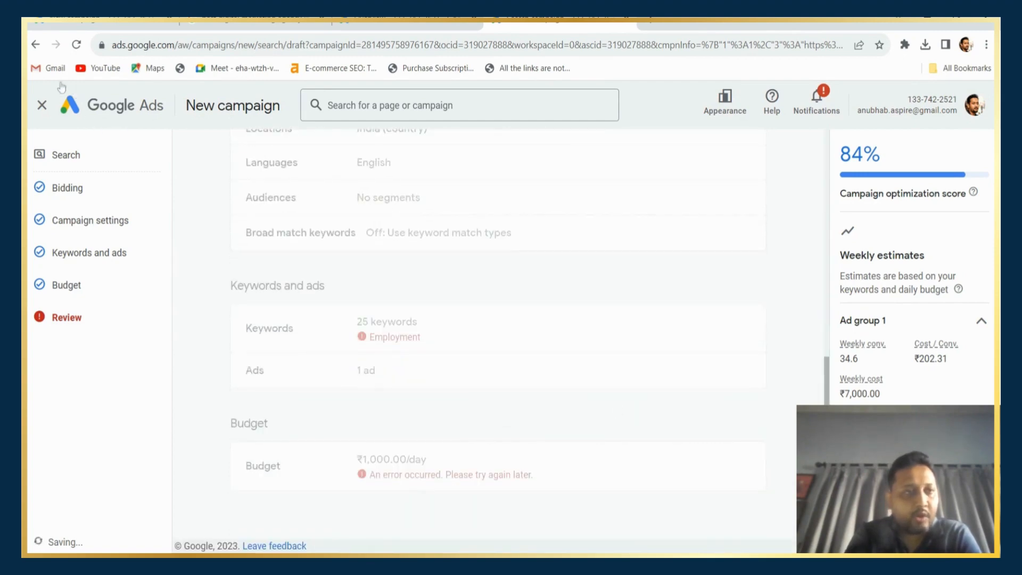
{"action": "left_click", "coordinate": [35, 45]}
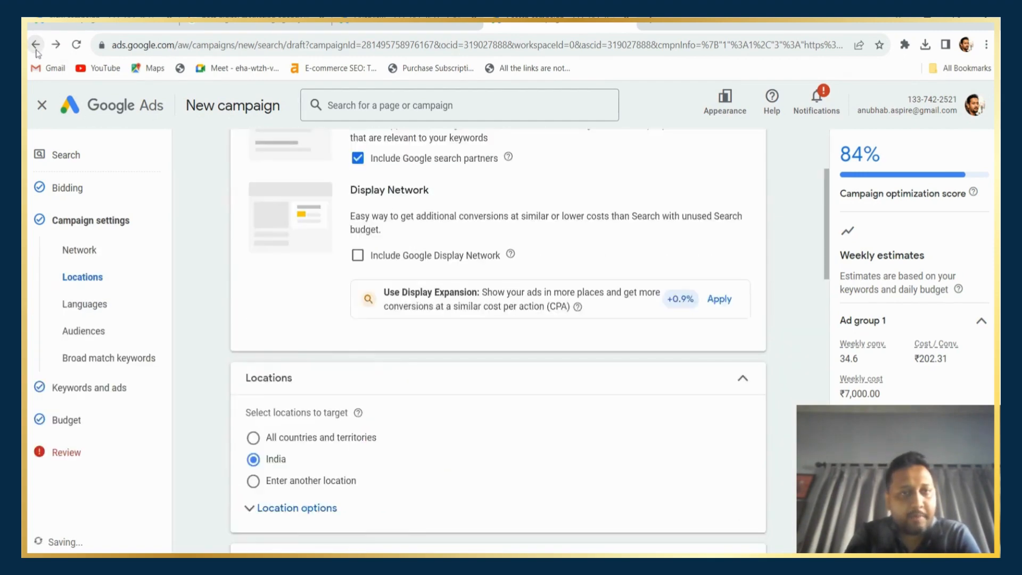